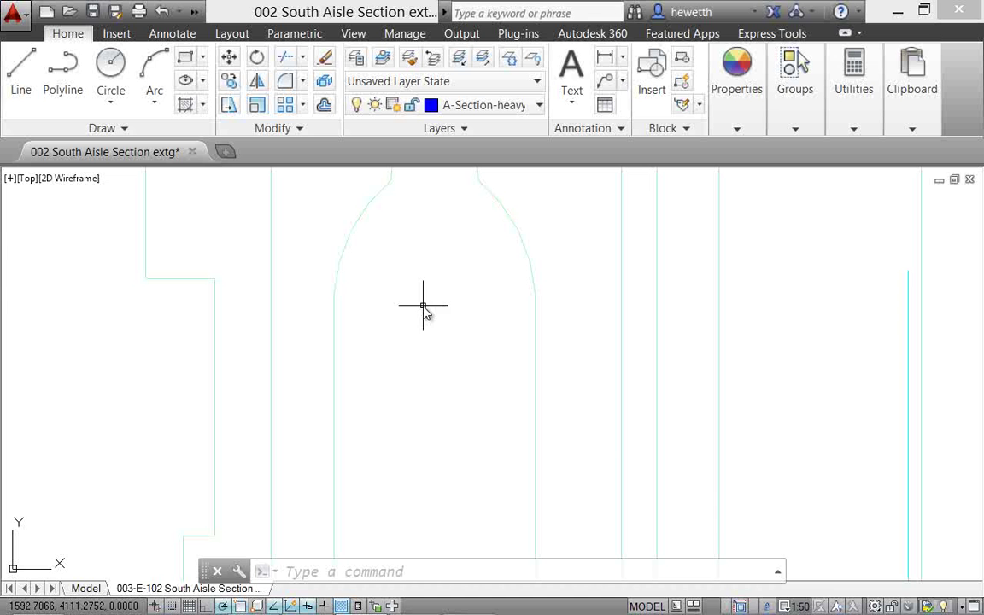
# Draw a start-centre-end arc tracing the curve inside the aisle section's arched opening.
pyautogui.press('Escape')
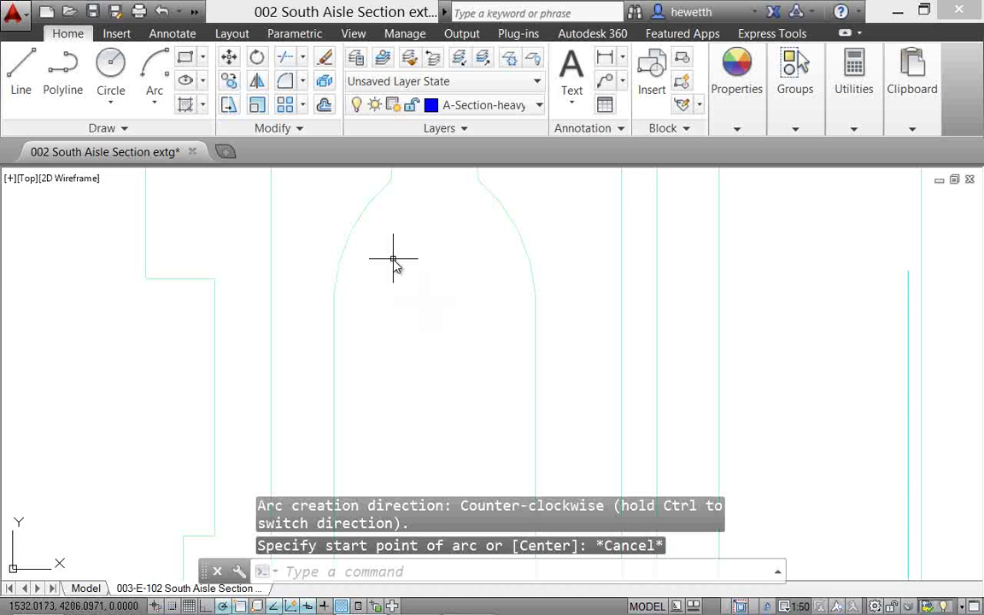
pyautogui.click(157, 103)
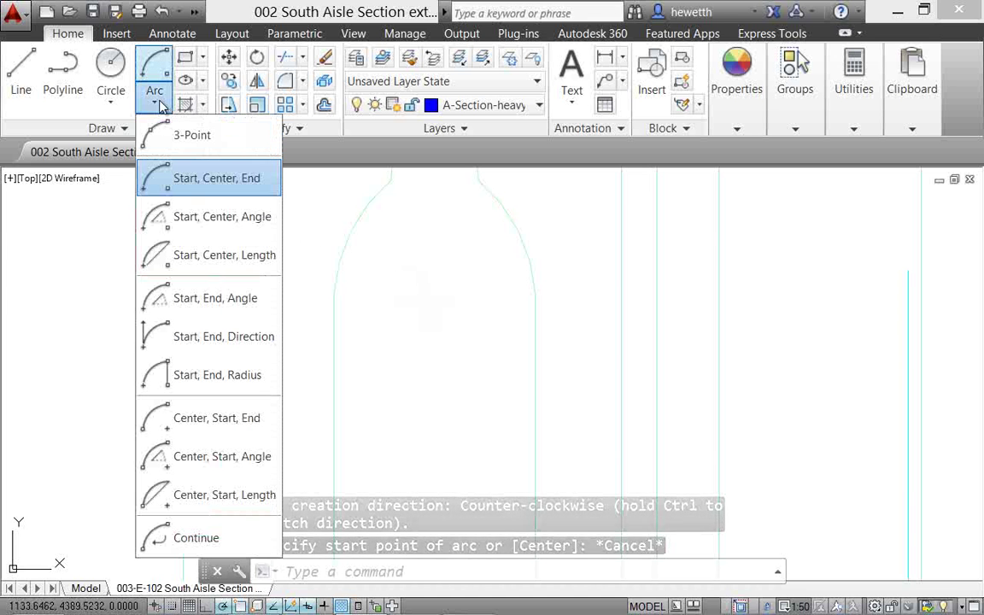
pyautogui.click(184, 180)
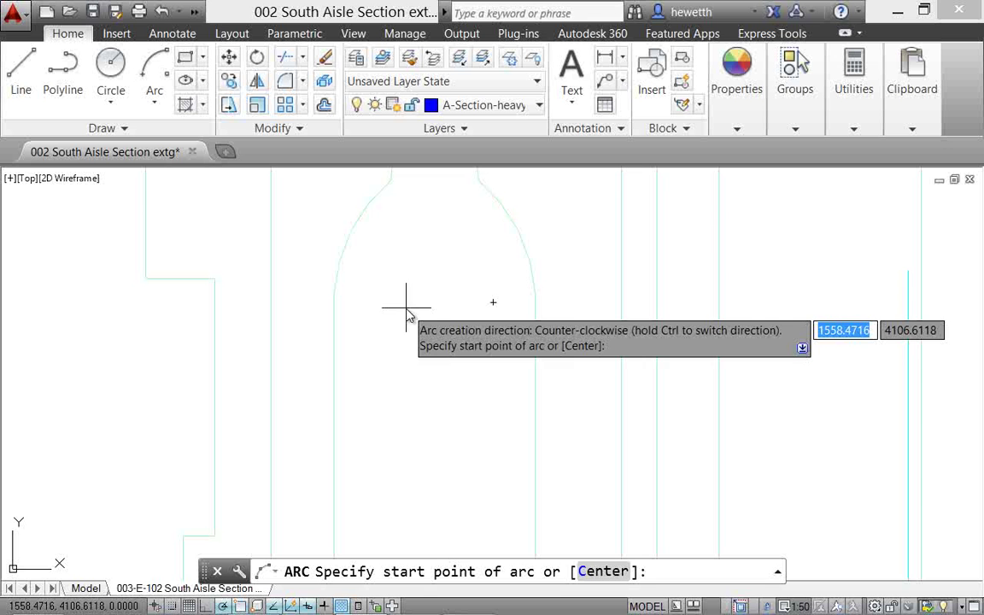
pyautogui.click(373, 301)
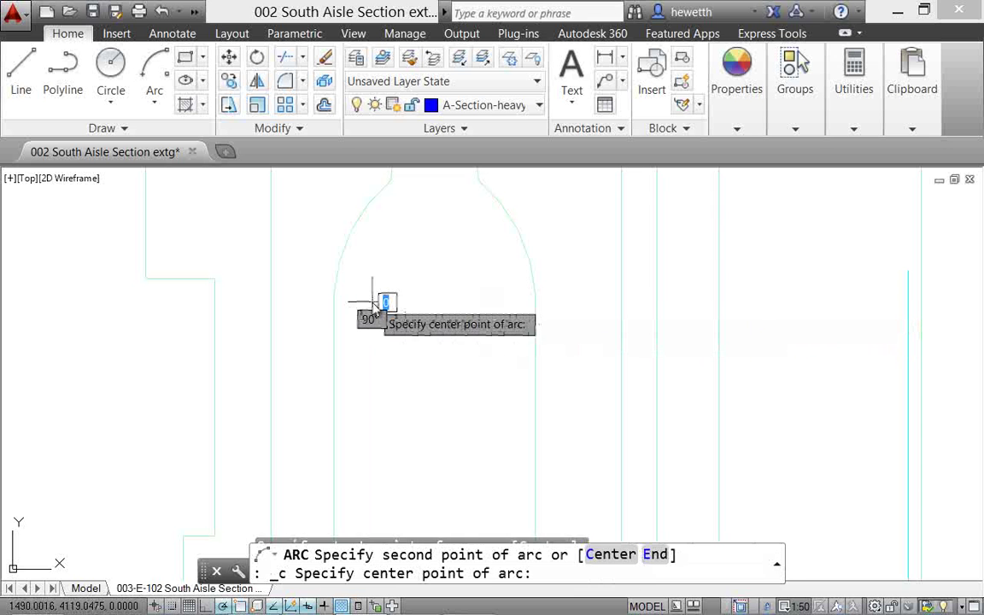
pyautogui.click(433, 301)
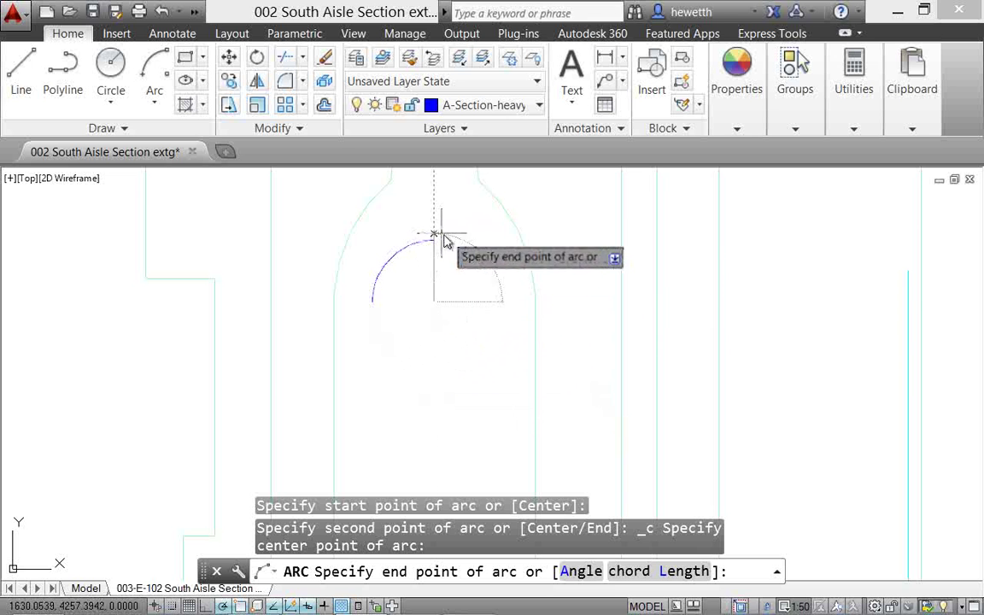
pyautogui.click(434, 233)
# Fillet the left and right roof lines of the house outline into a sharp peak.
pyautogui.scroll(-2, 356, 213)
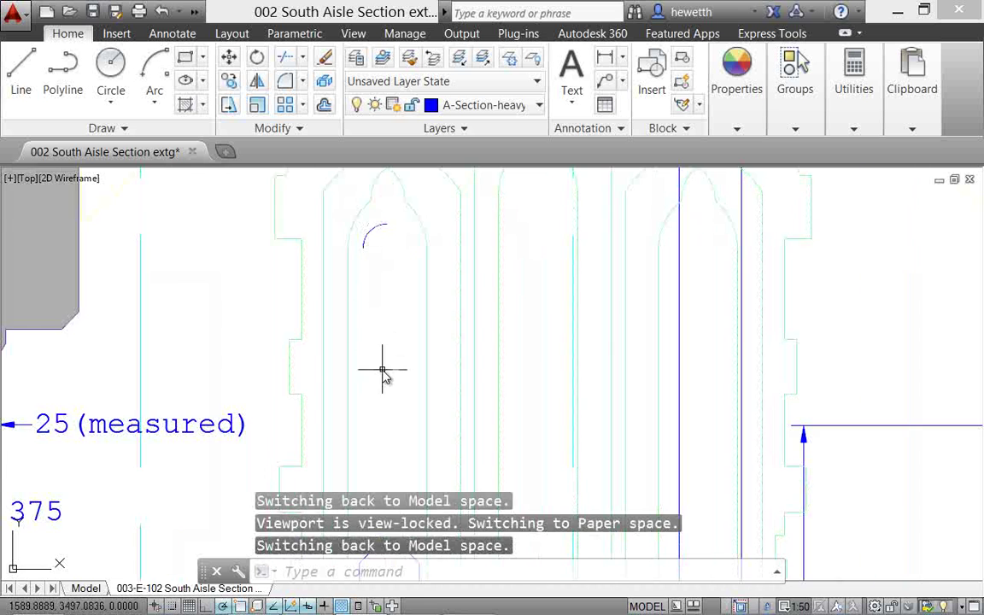
pyautogui.scroll(3, 380, 369)
pyautogui.moveTo(380, 369); pyautogui.dragTo(407, 167, button='middle')
pyautogui.scroll(6, 404, 393)
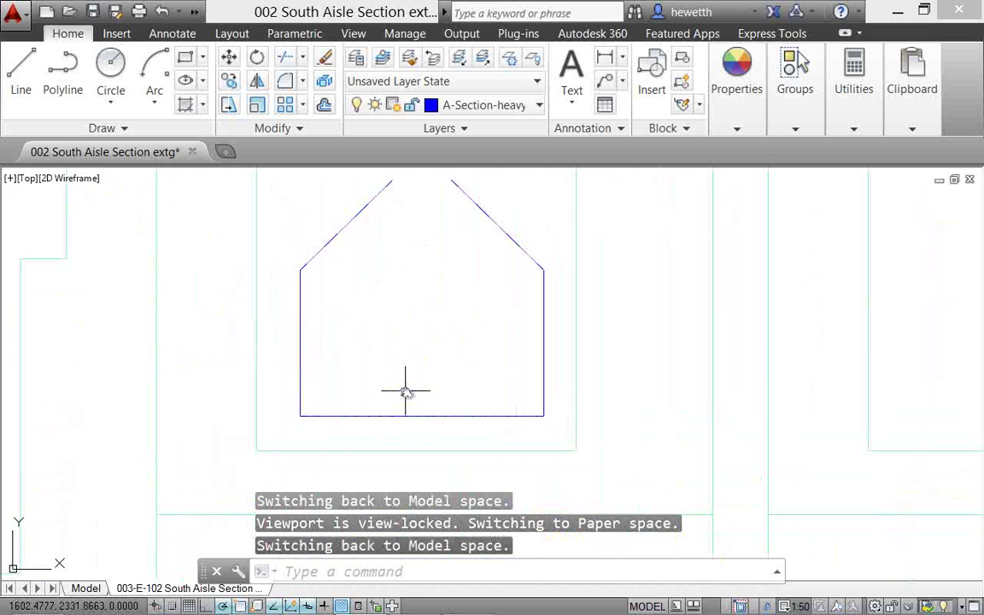
pyautogui.moveTo(401, 296); pyautogui.dragTo(385, 320, button='middle')
pyautogui.click(347, 226)
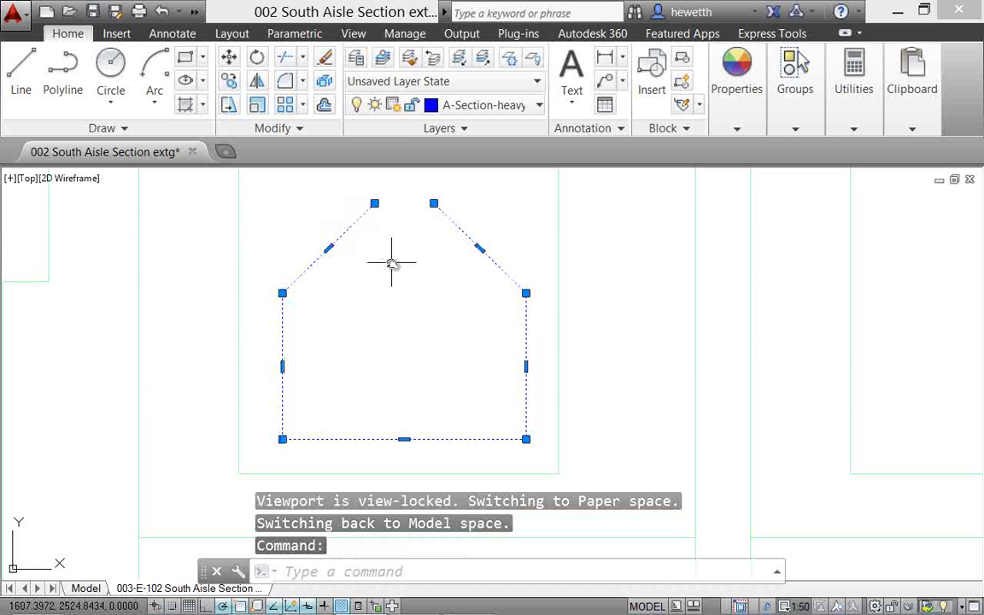
pyautogui.press('Escape')
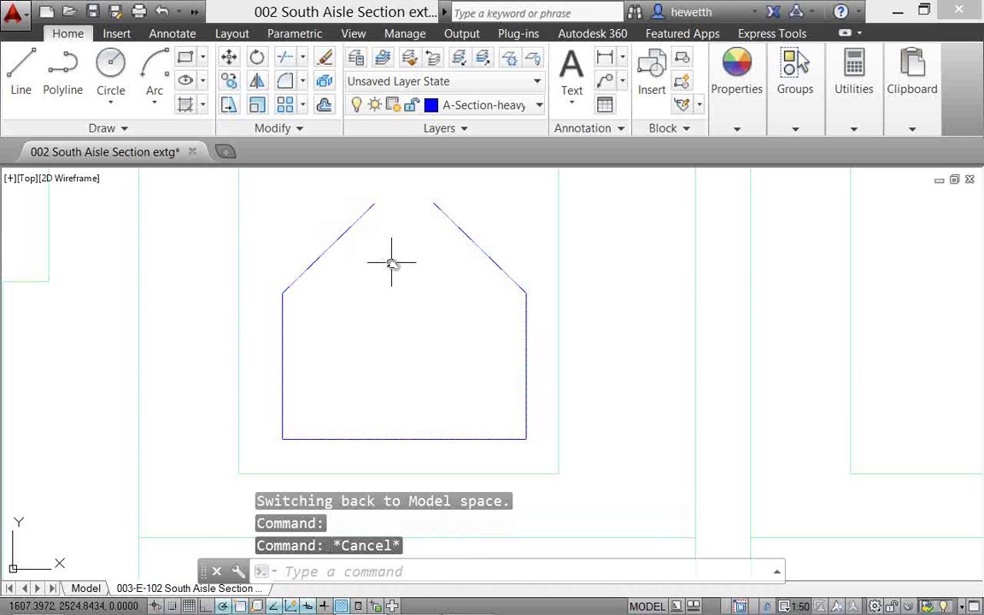
pyautogui.click(285, 80)
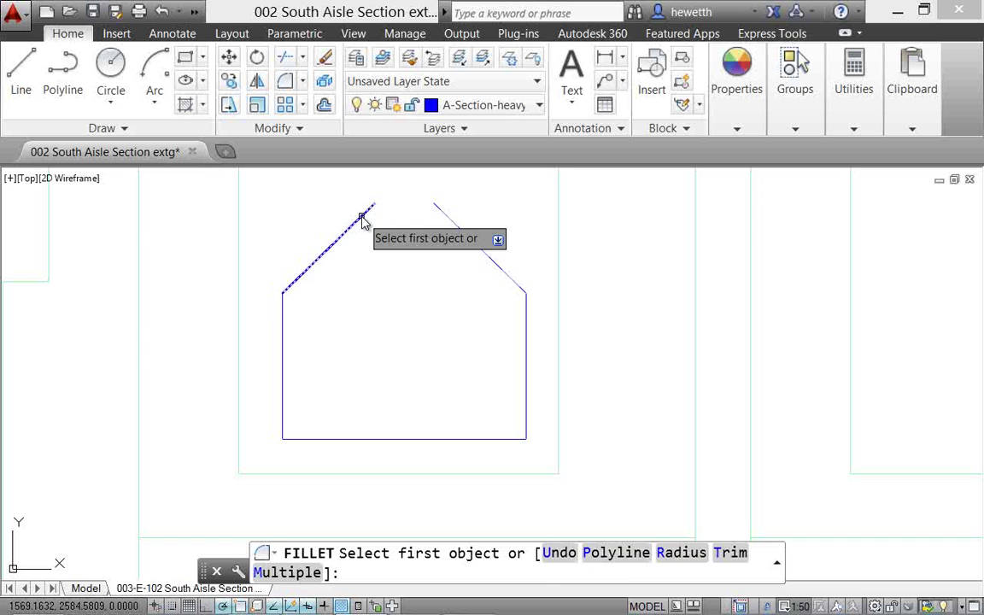
pyautogui.click(365, 216)
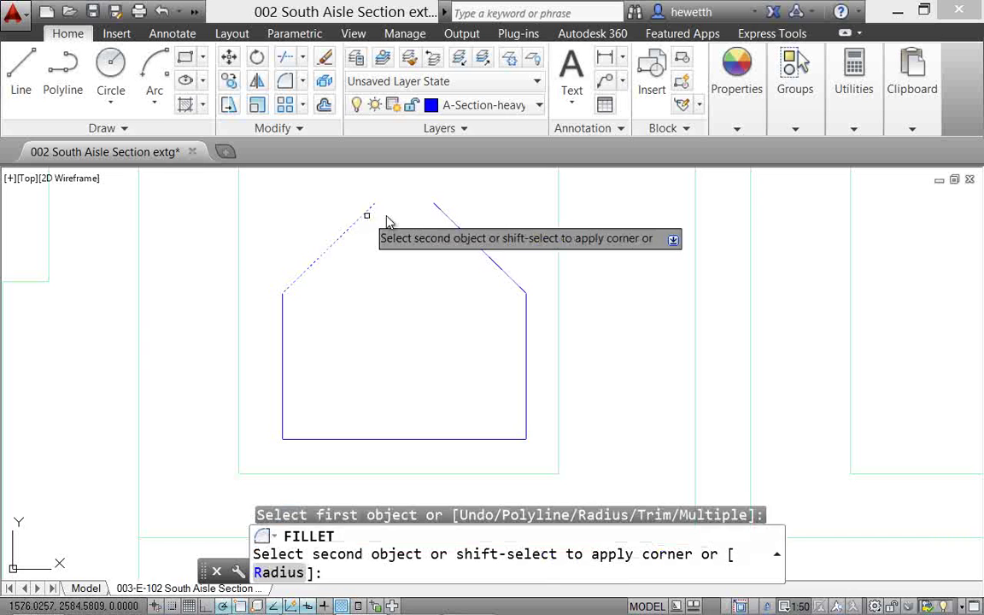
pyautogui.click(443, 216)
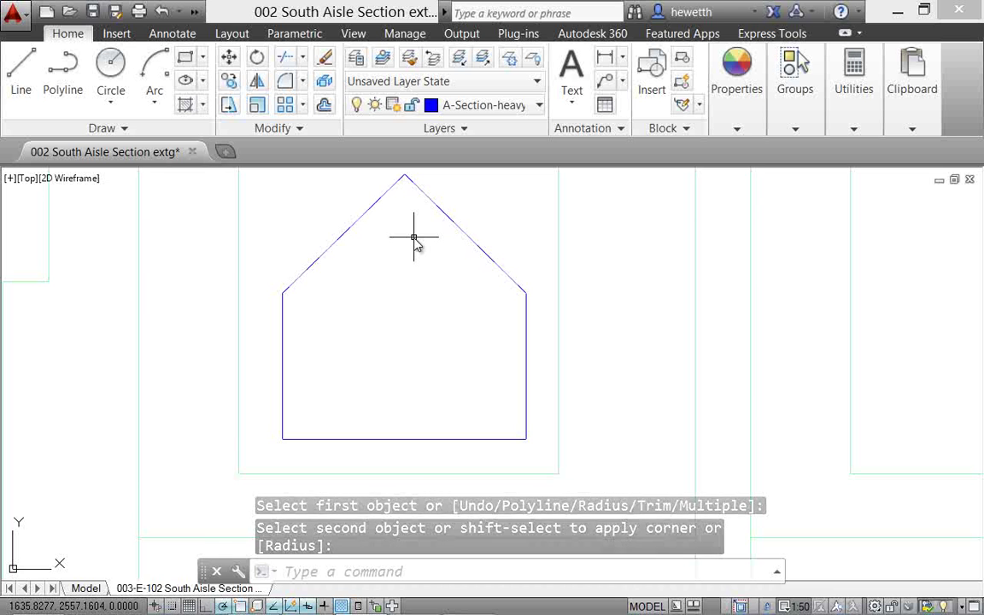
# In the Sheet Set Manager, add a new sheet numbered 1 titled 'Sample' to the sheet set.
pyautogui.write('s')
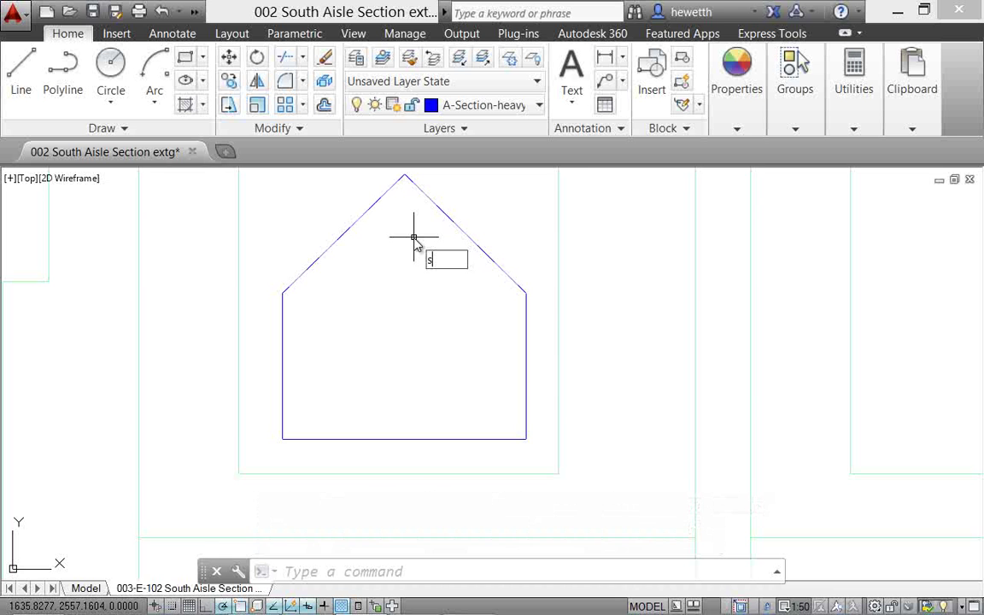
pyautogui.write('sm')
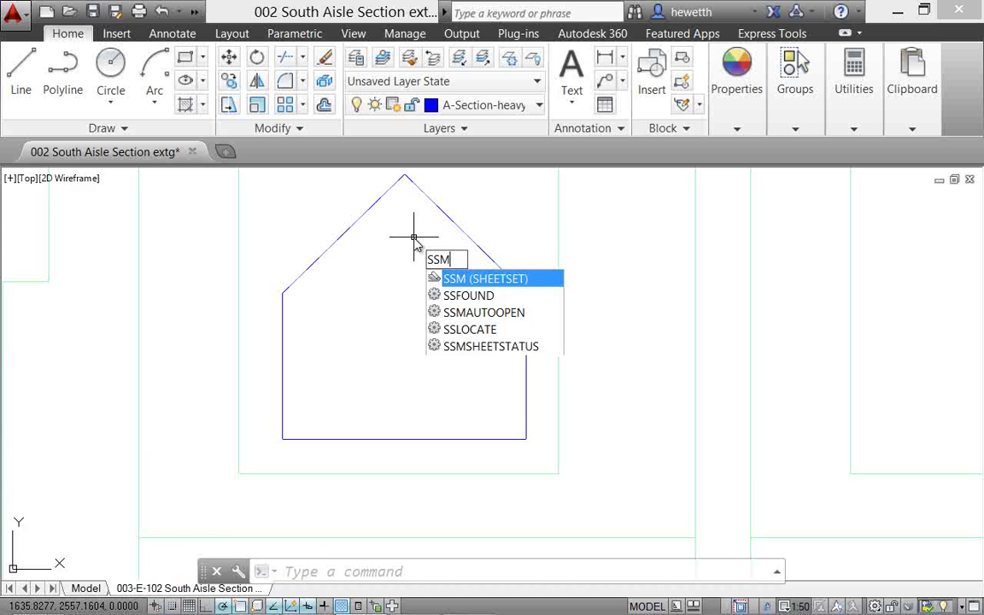
pyautogui.press('Return')
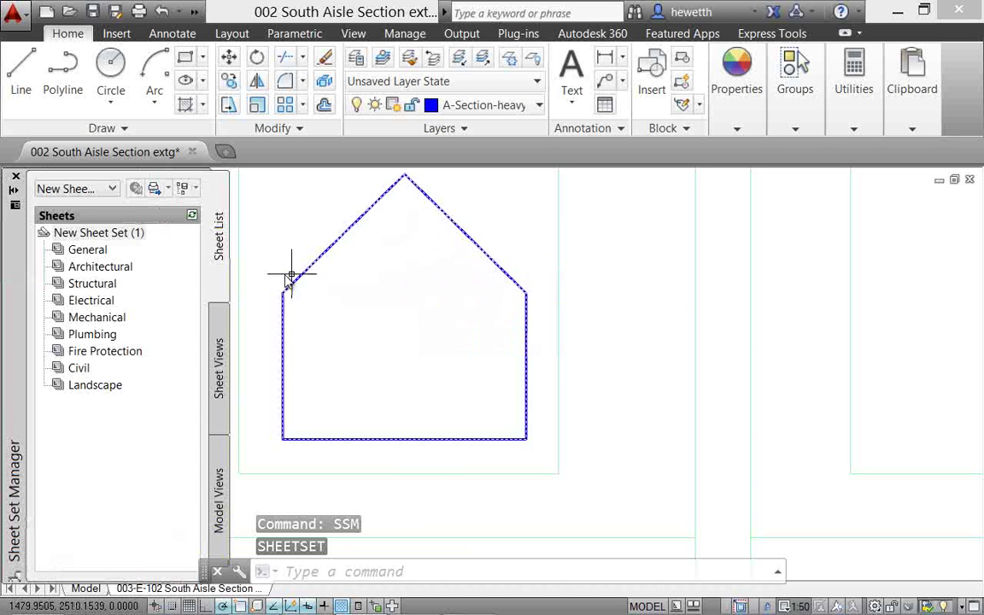
pyautogui.rightClick(111, 239)
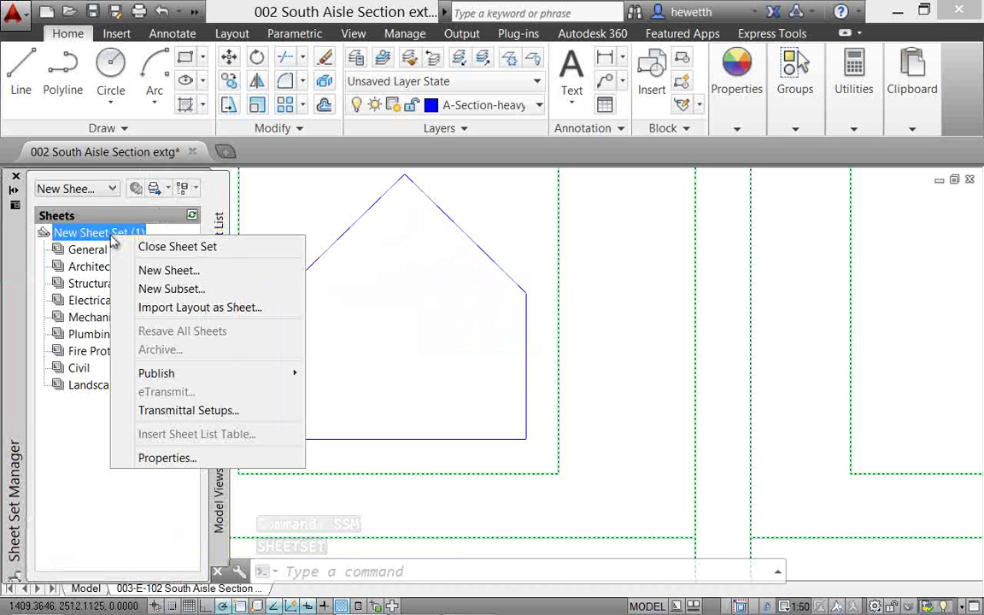
pyautogui.click(169, 270)
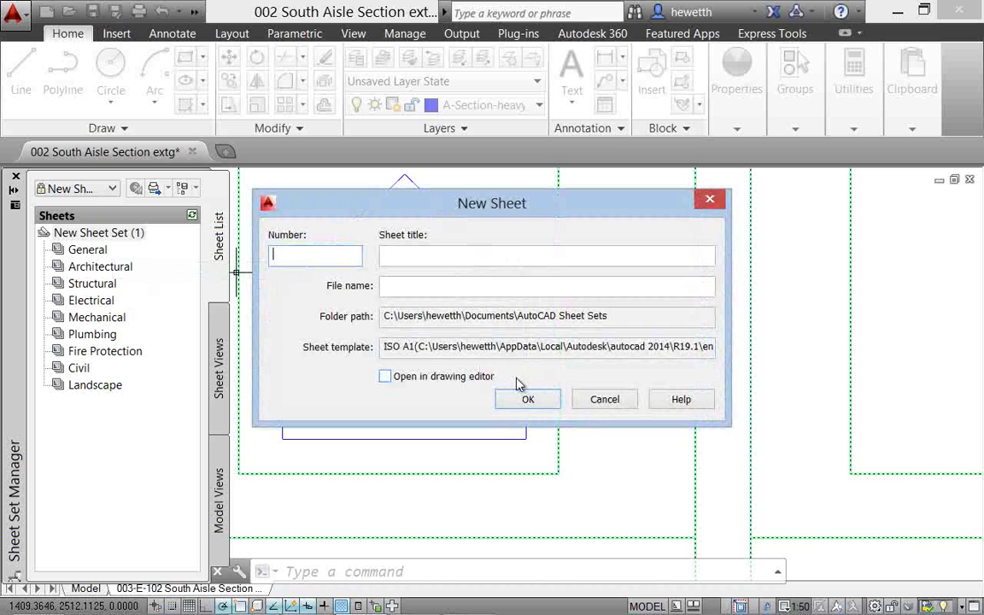
pyautogui.write('1')
pyautogui.click(438, 258)
pyautogui.write('Sample')
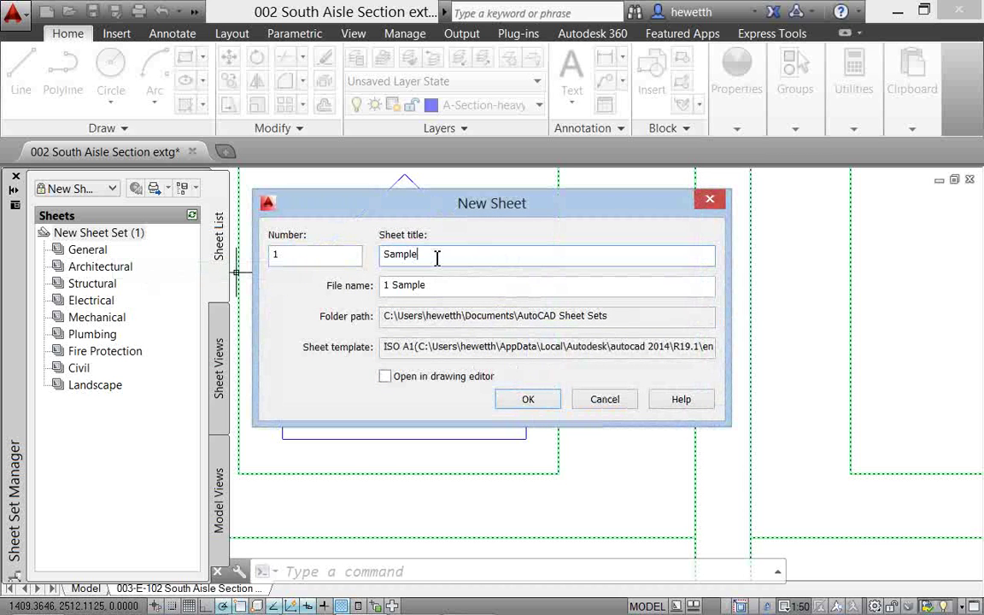
pyautogui.click(527, 399)
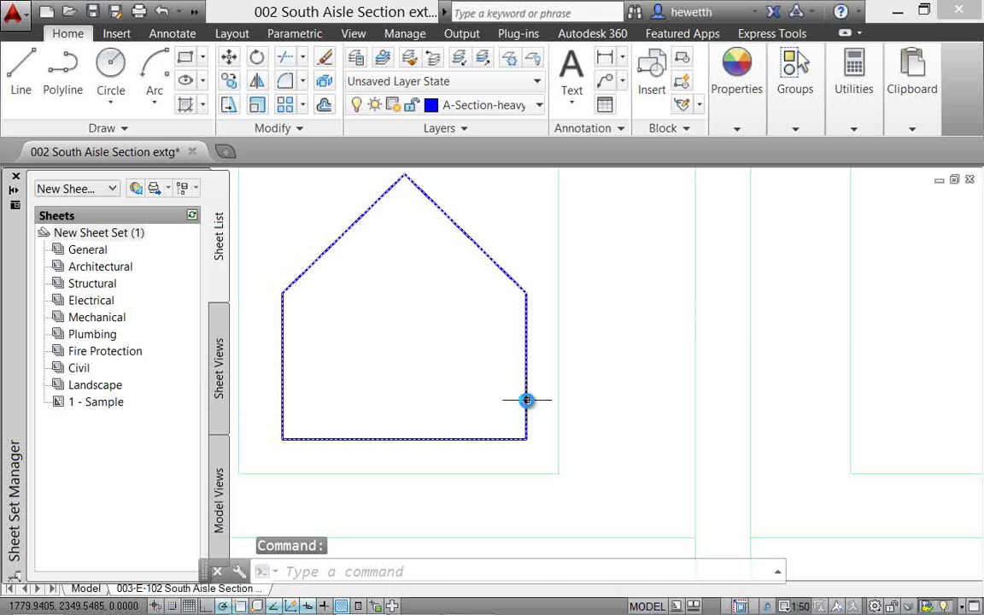
# Open the 1 - Sample sheet, then head to the 031 HVAC upper floor drawing.
pyautogui.doubleClick(96, 402)
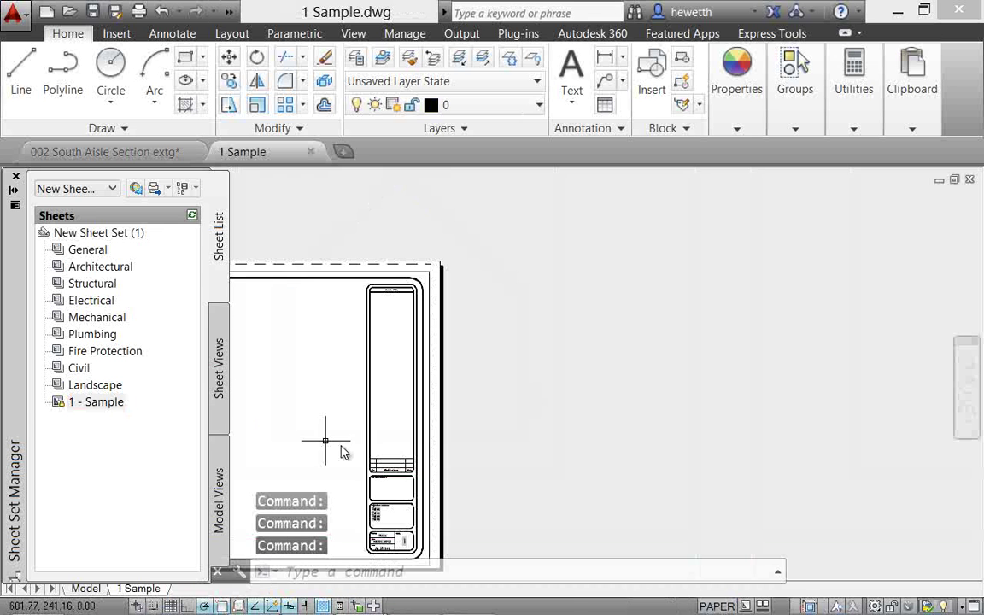
pyautogui.scroll(4, 341, 410)
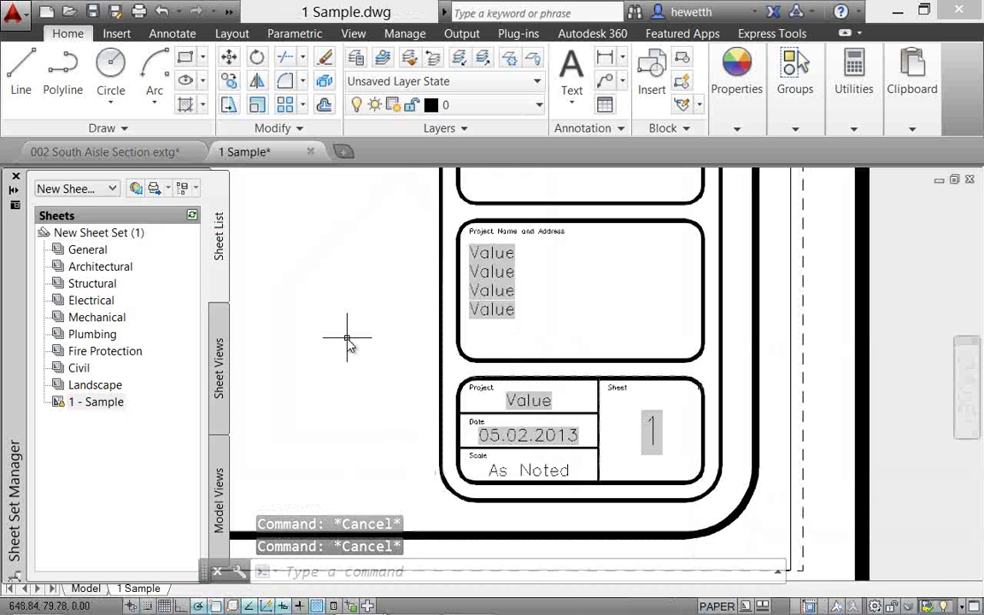
pyautogui.write('CON')
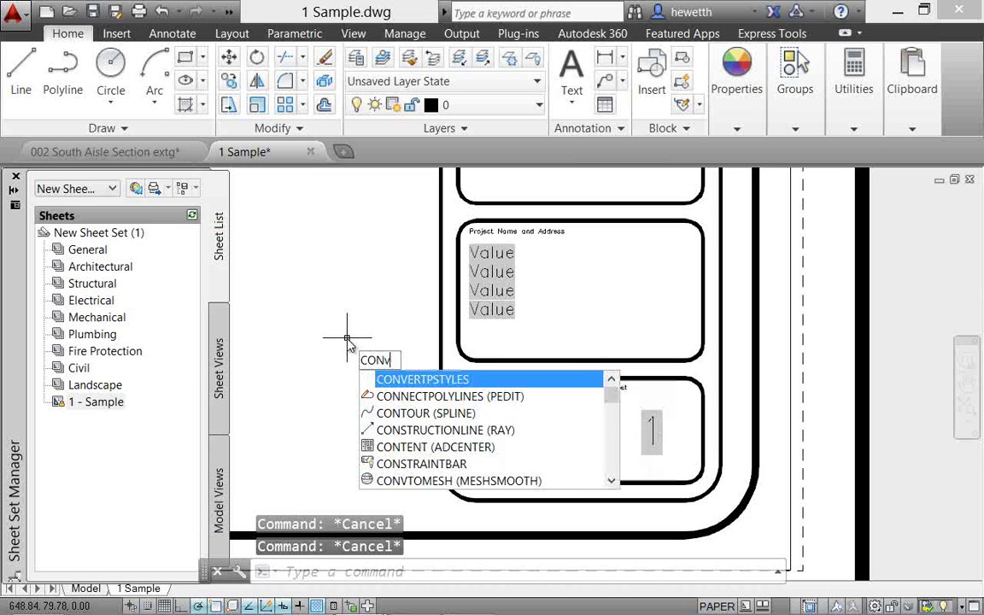
pyautogui.write('V')
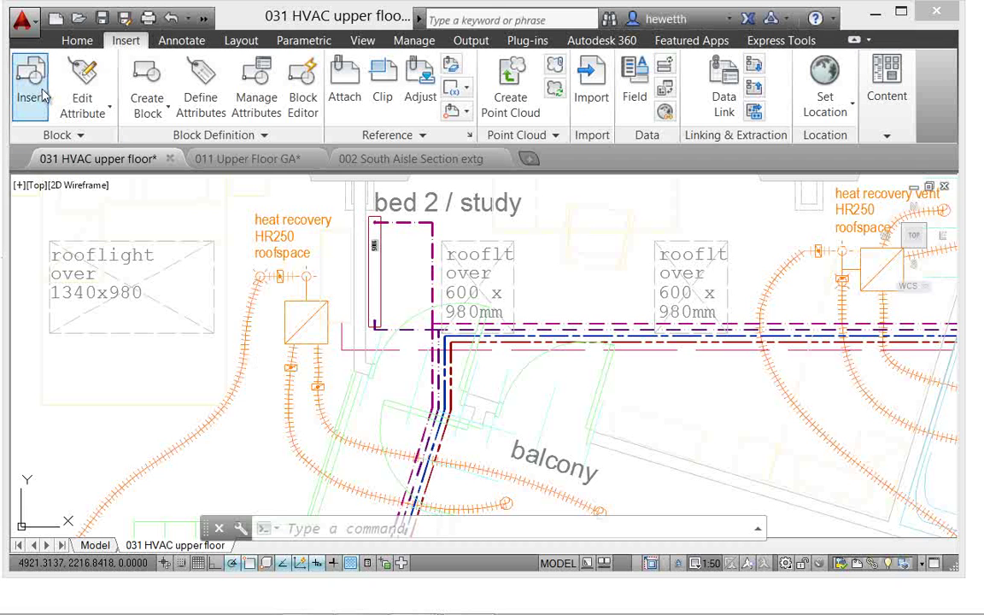
# Insert the Mech_equip block below the left heat recovery unit, cancelling attribute entry.
pyautogui.click(32, 85)
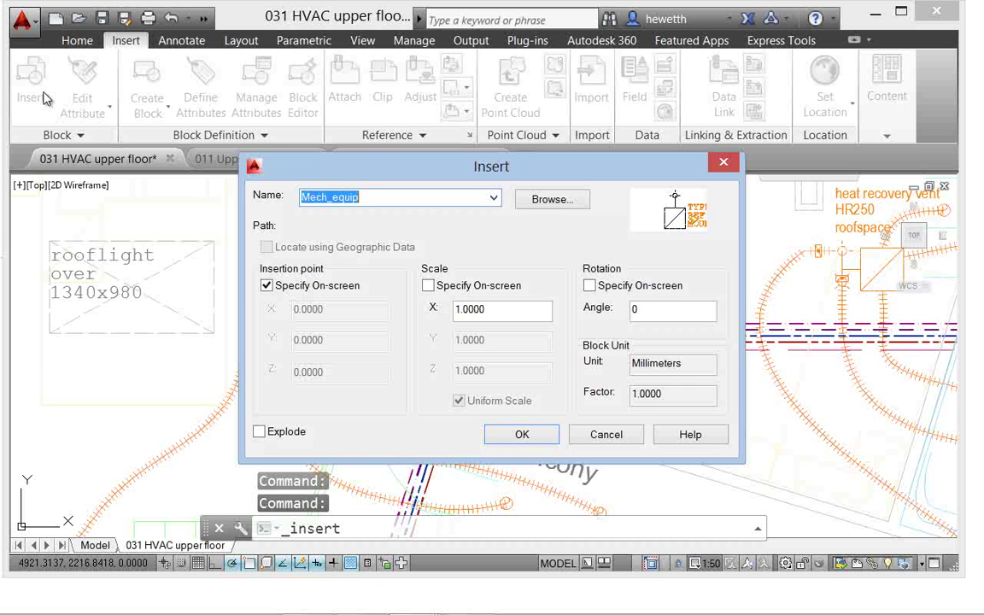
pyautogui.click(518, 439)
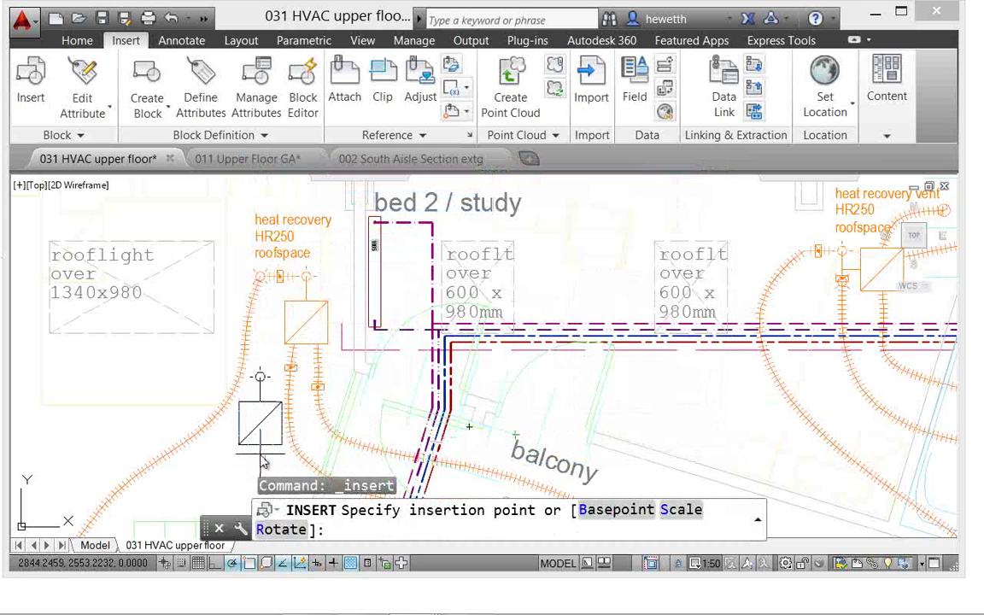
pyautogui.click(264, 461)
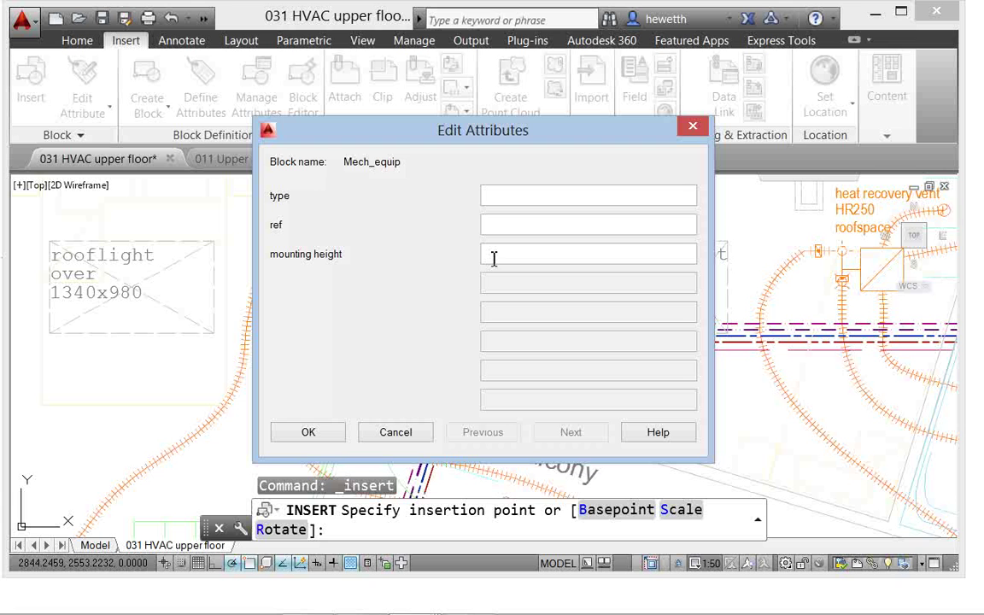
pyautogui.click(393, 432)
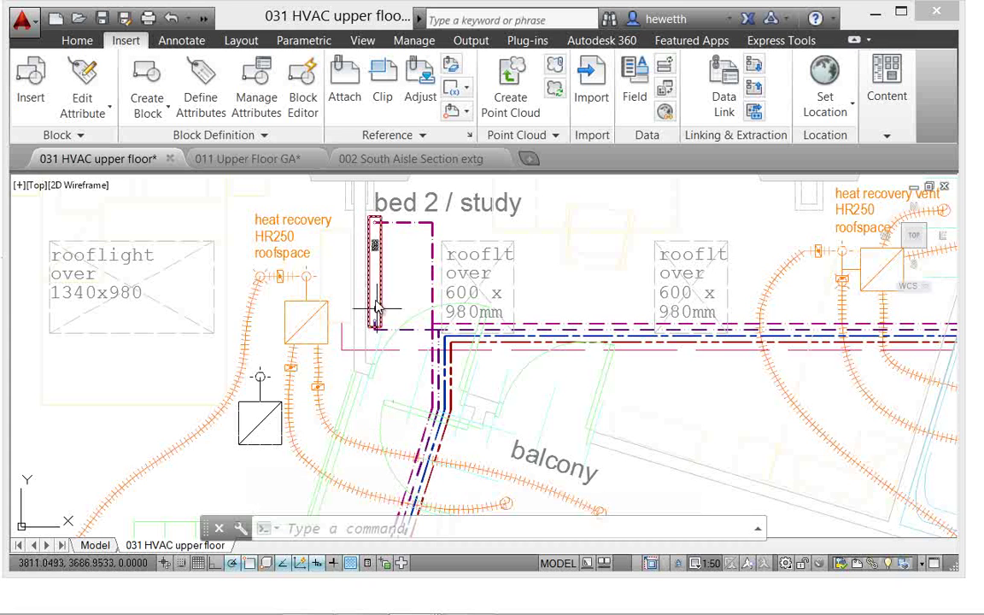
# In 011 Upper Floor GA, add middle-centre justified single-line text 'MC JUSTIFICATION' above the study.
pyautogui.click(307, 162)
pyautogui.click(181, 40)
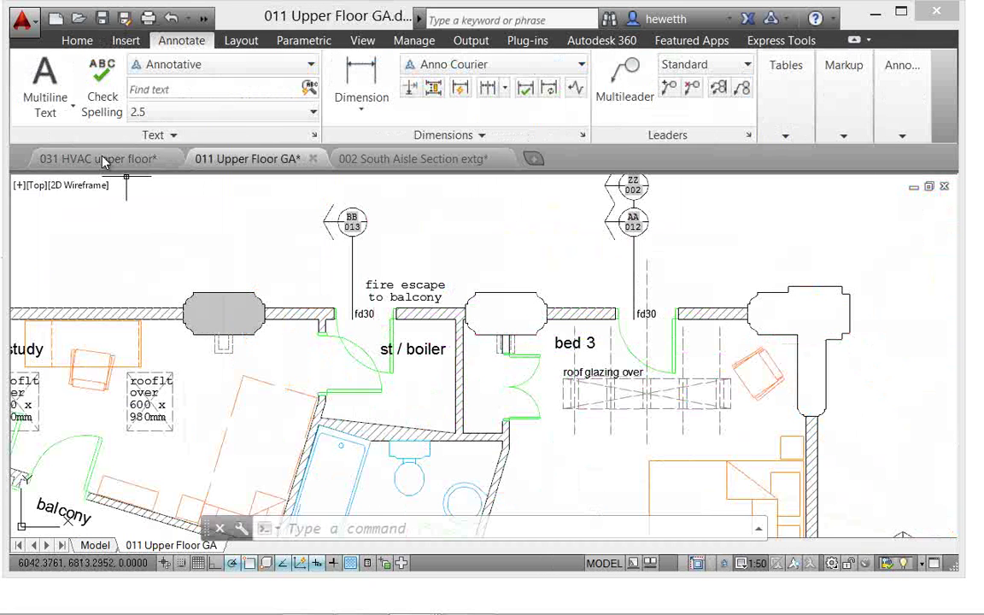
pyautogui.click(65, 109)
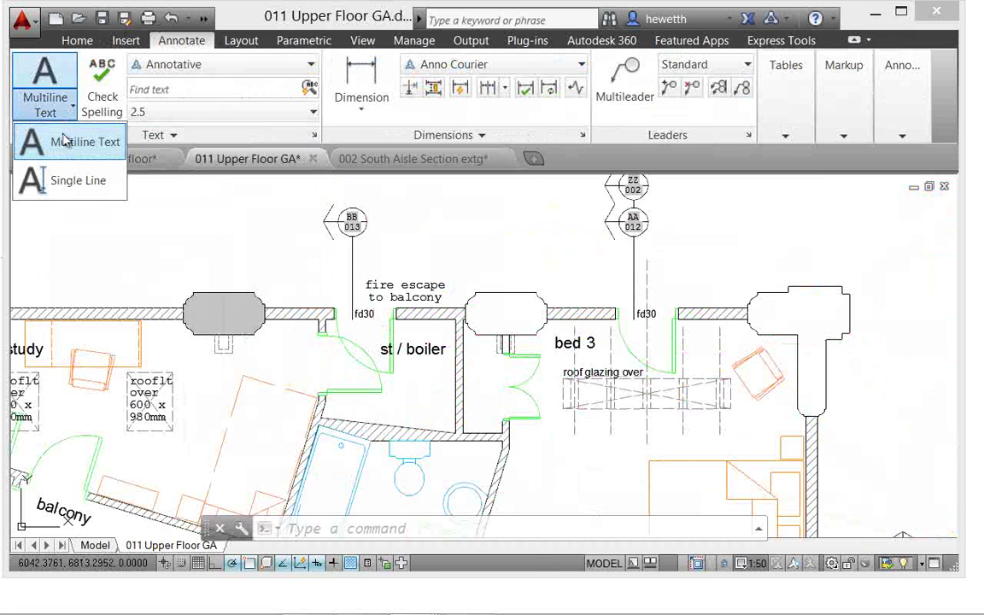
pyautogui.click(75, 182)
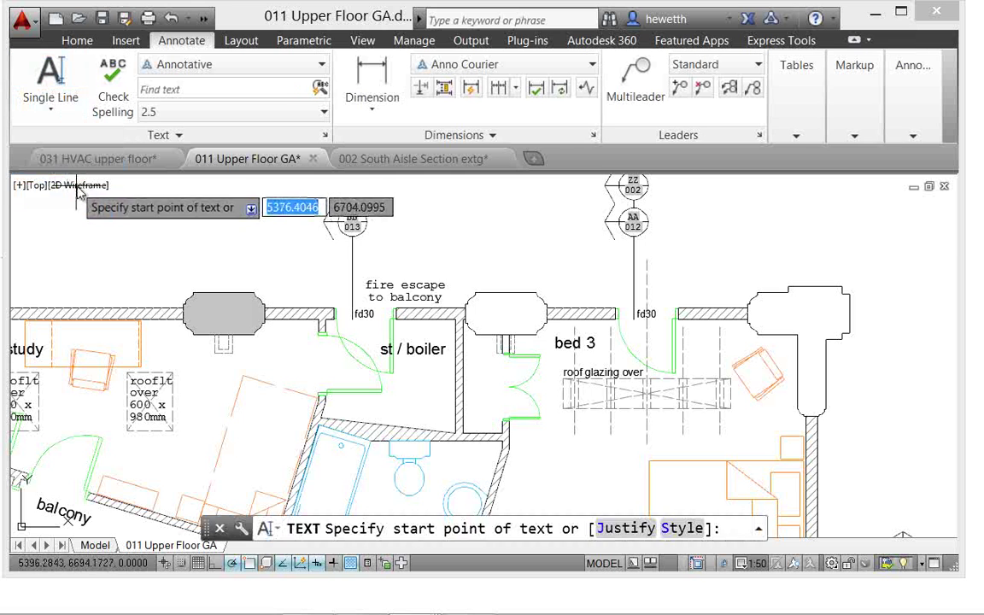
pyautogui.click(616, 529)
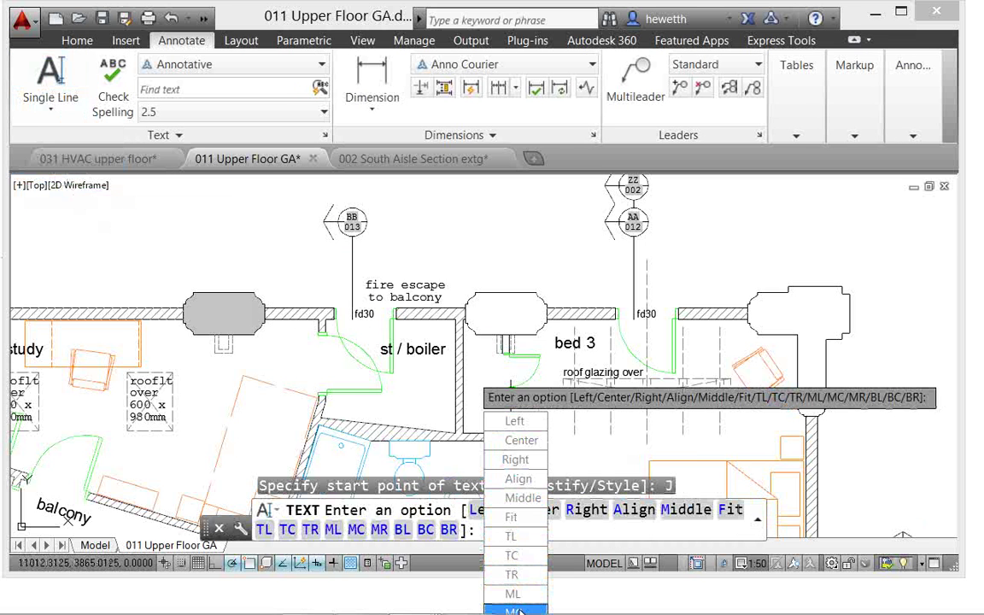
pyautogui.click(516, 611)
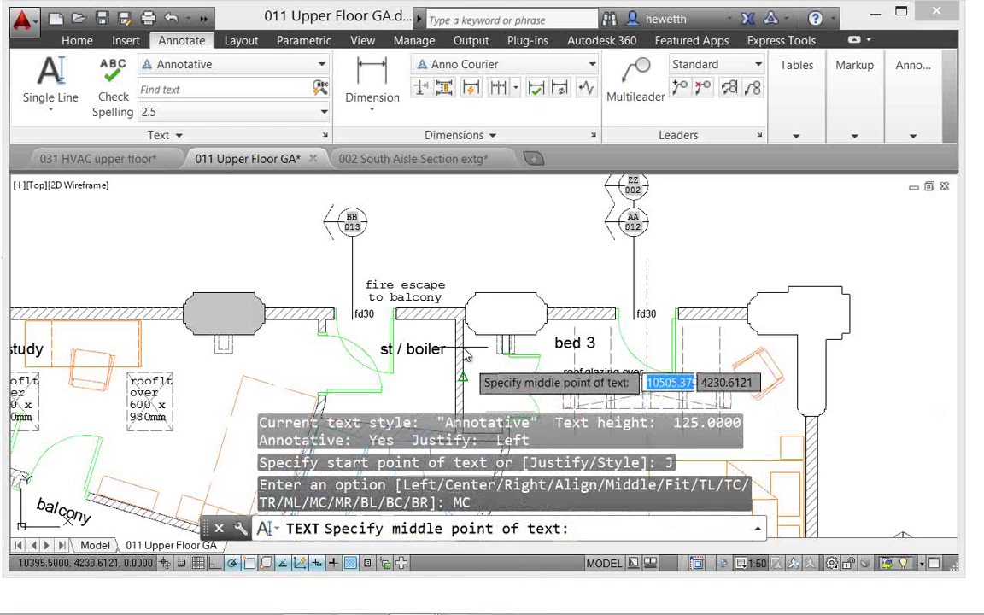
pyautogui.click(169, 240)
pyautogui.press('Return')
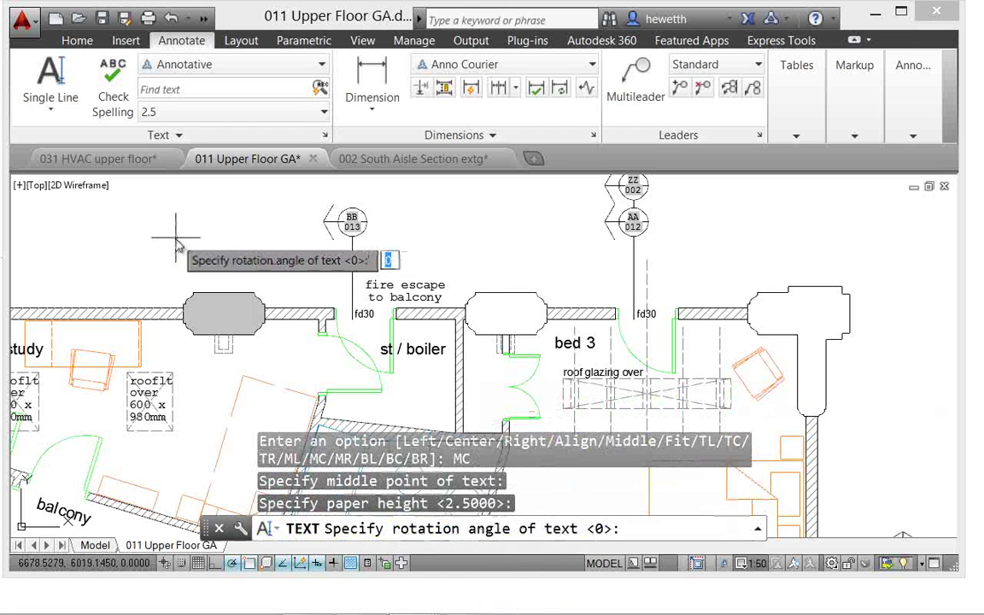
pyautogui.press('Return')
pyautogui.write('MC JUSTIFICATION')
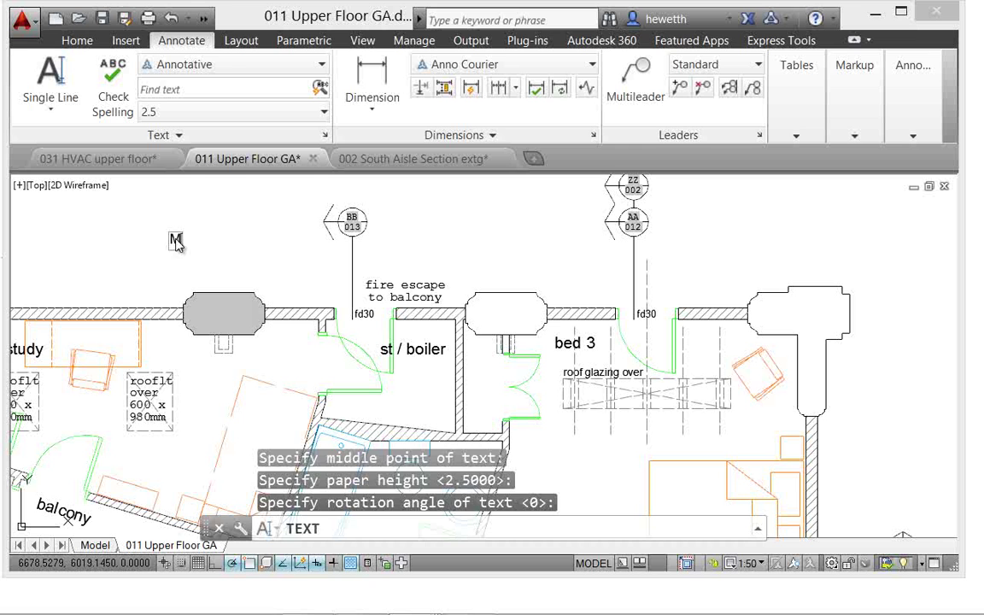
pyautogui.press('Return')
pyautogui.press('Return')
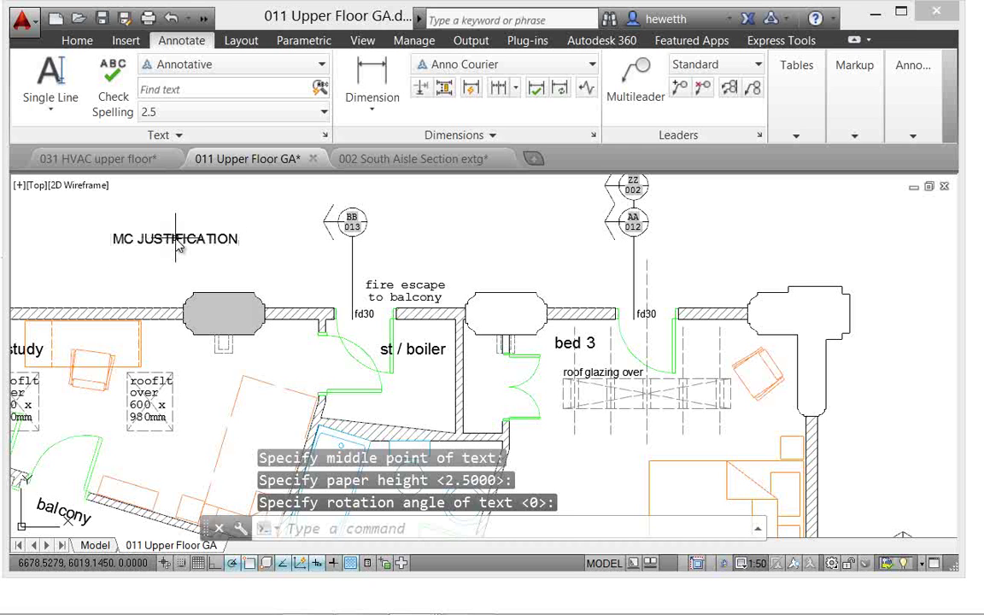
# Add 'SAME JUSTIFICATION' at top right reusing MC justification, then select both texts to compare.
pyautogui.click(49, 82)
pyautogui.click(743, 250)
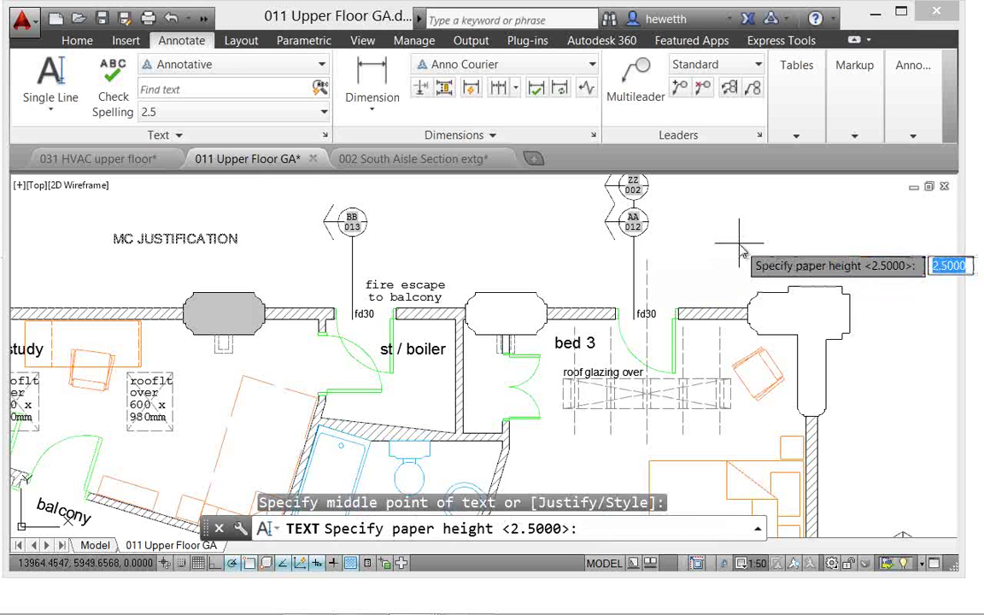
pyautogui.press('Return')
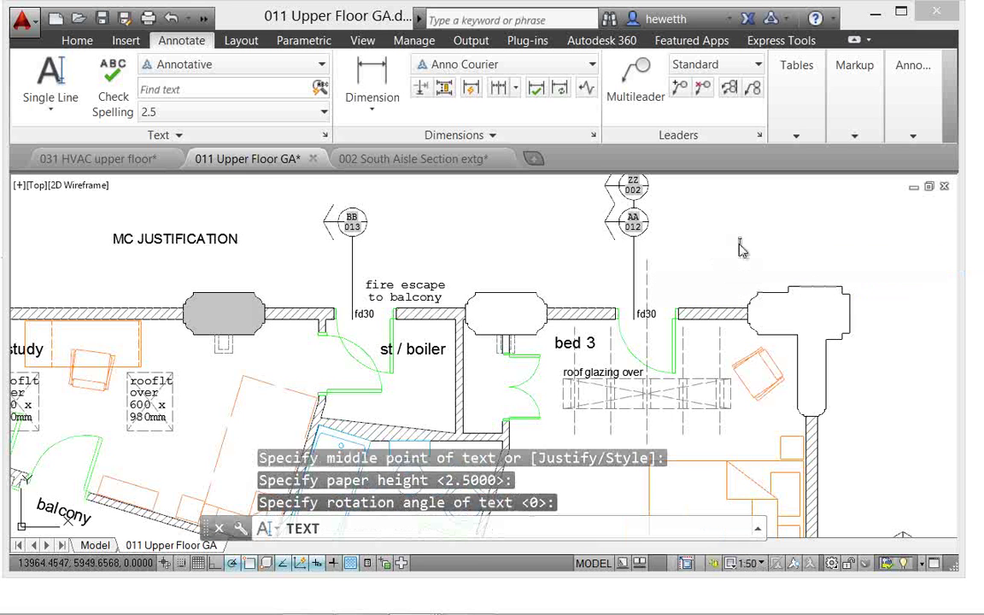
pyautogui.press('Return')
pyautogui.write('SAME JUSTIFICATION')
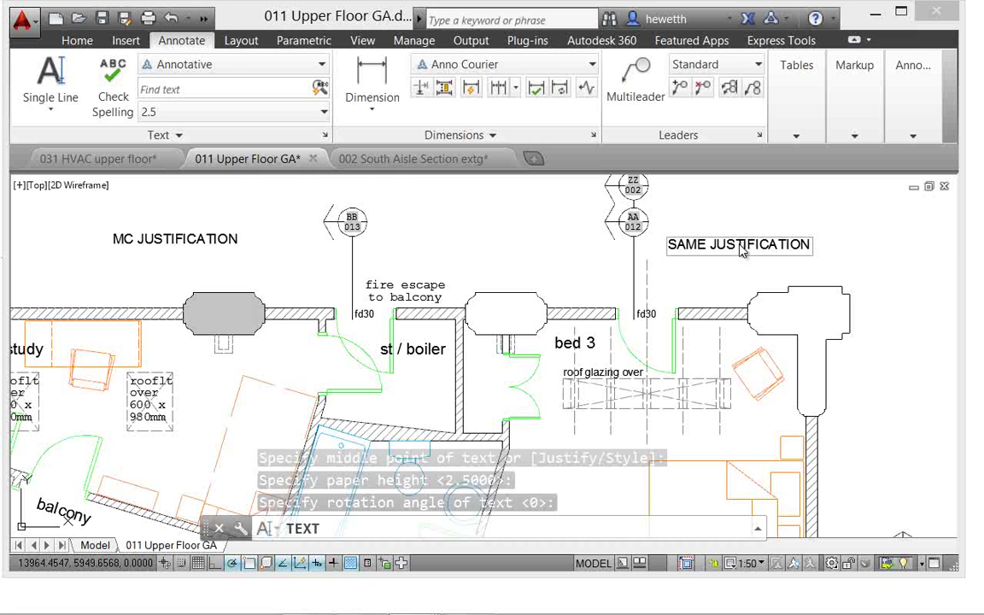
pyautogui.press('Return')
pyautogui.press('Return')
pyautogui.click(741, 248)
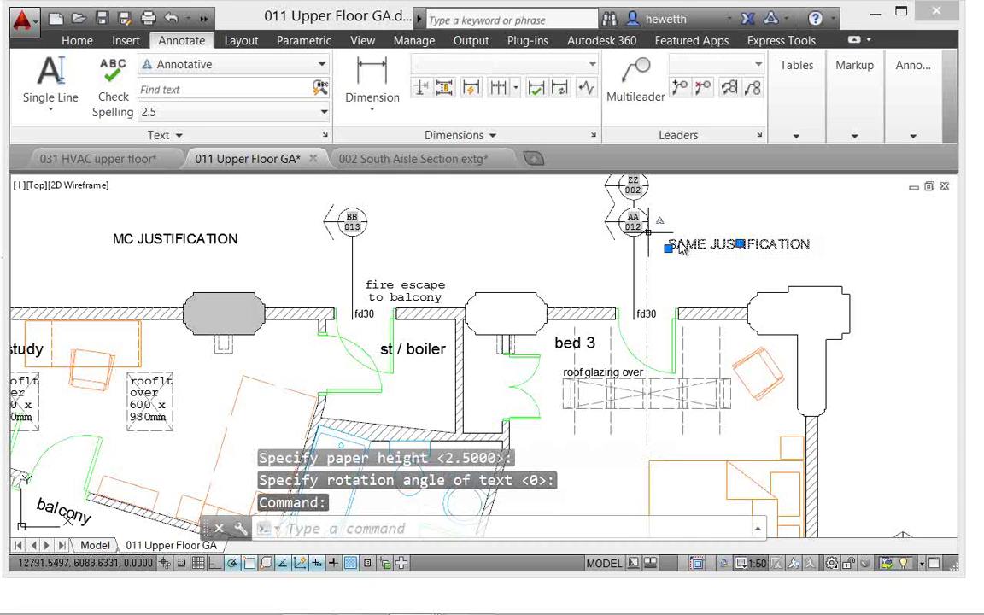
pyautogui.click(196, 245)
pyautogui.click(211, 238)
pyautogui.press('Escape')
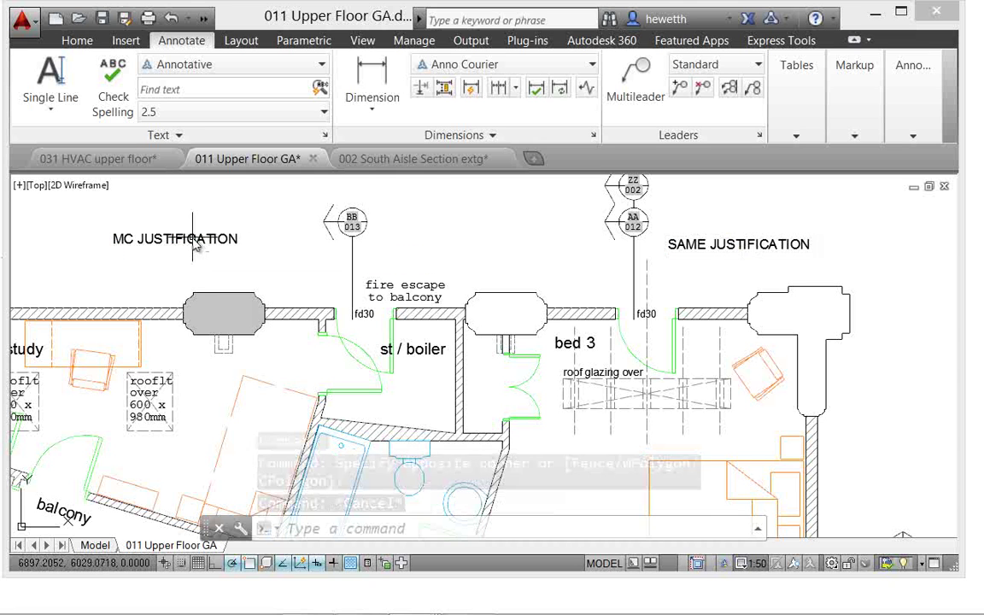
# Hatch the rounded column beside bed 3 in grey by picking it as the boundary.
pyautogui.click(78, 41)
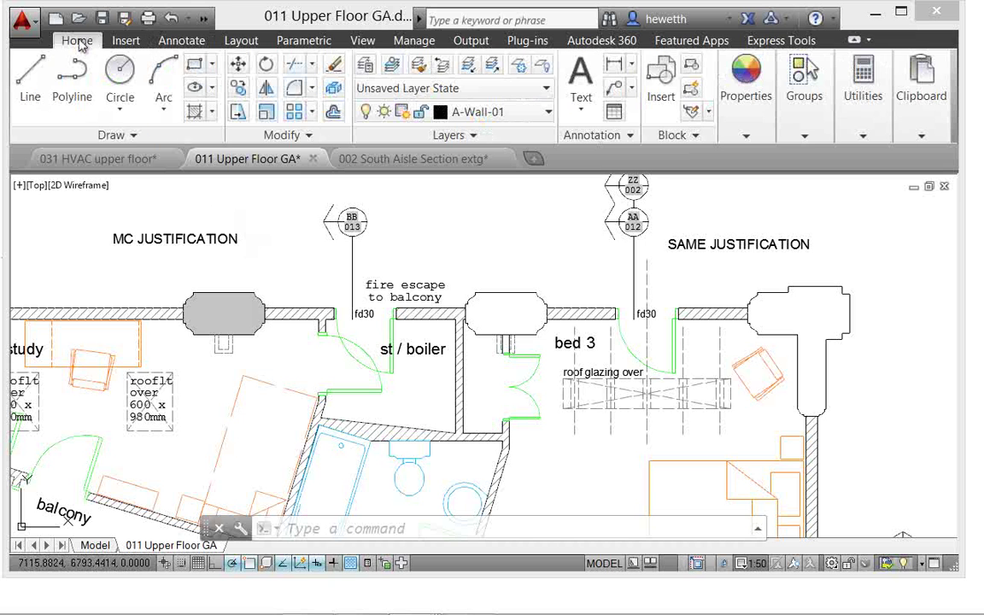
pyautogui.click(195, 114)
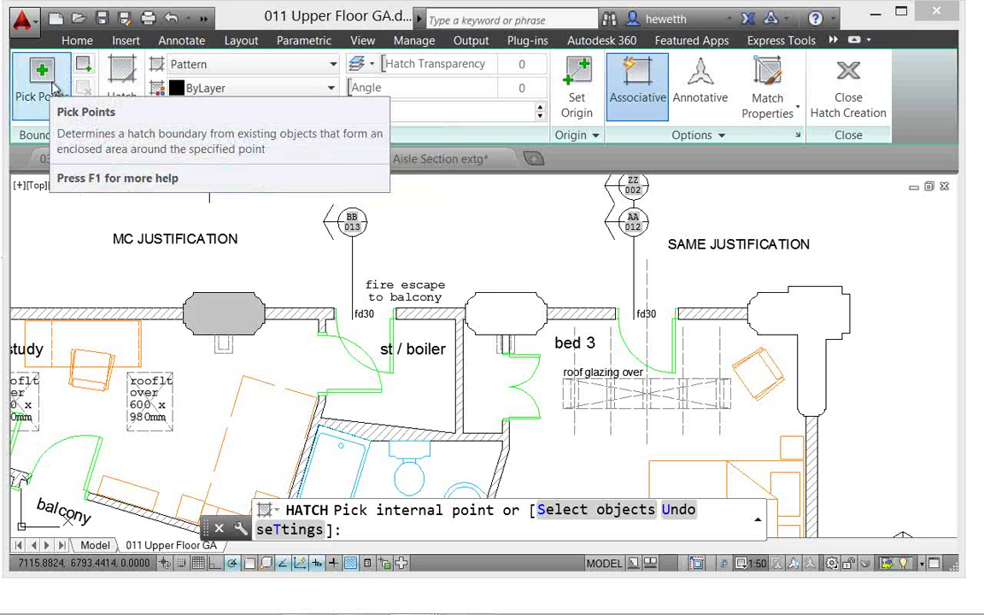
pyautogui.click(86, 65)
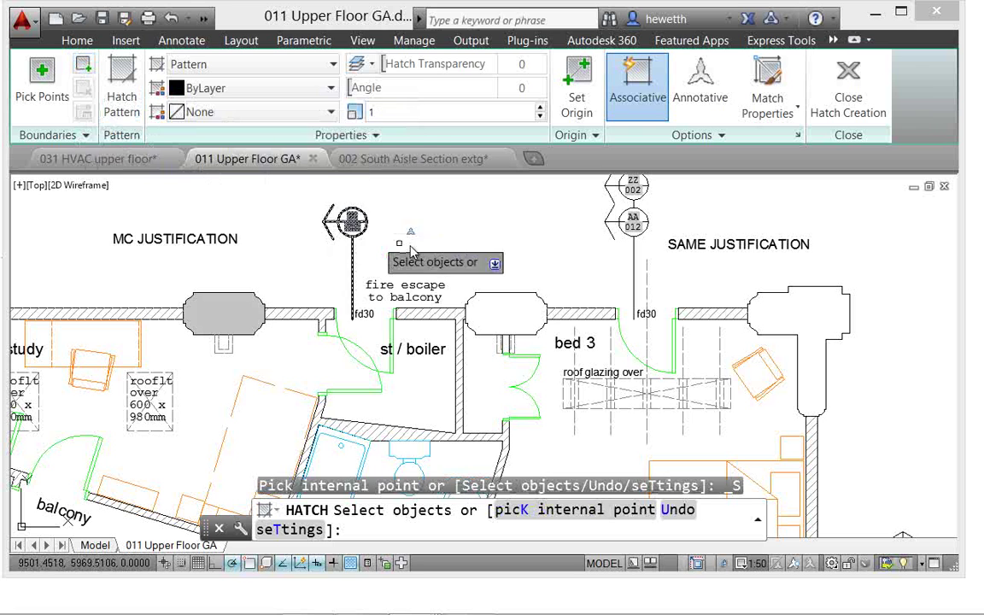
pyautogui.click(507, 299)
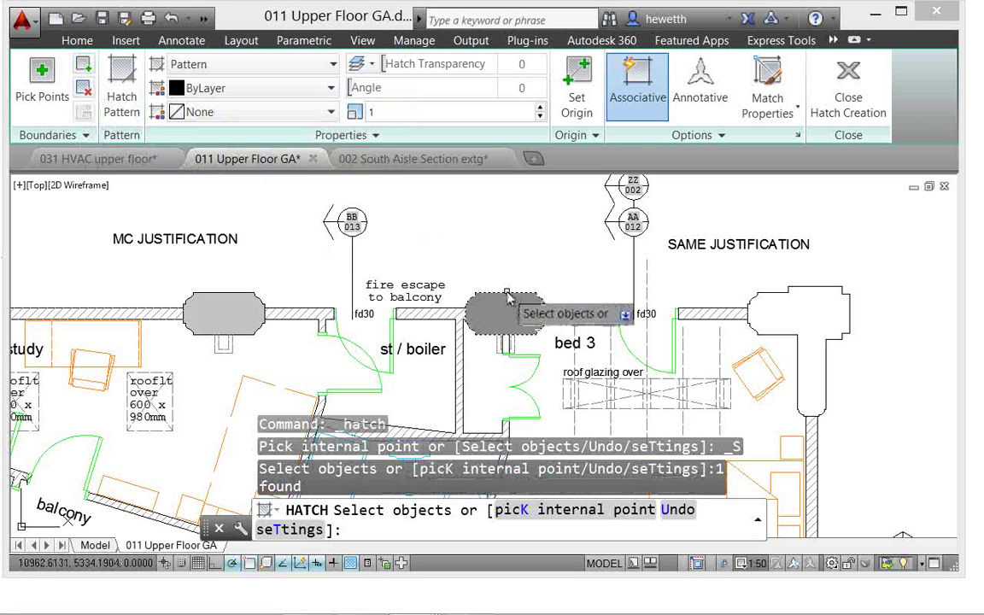
pyautogui.press('Return')
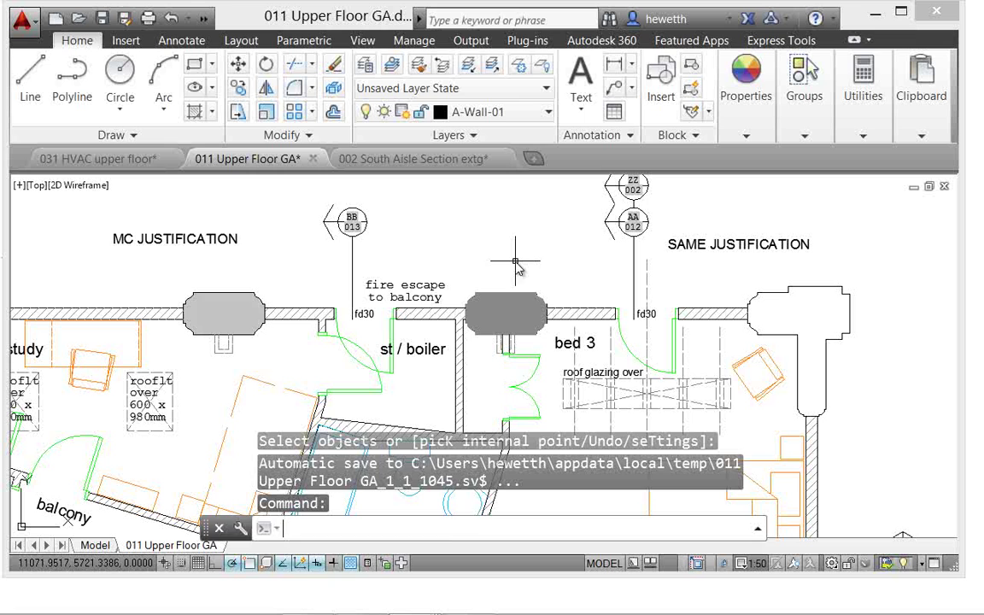
# Hatch the T-shaped column on the right using both of its outlines as boundaries.
pyautogui.click(193, 116)
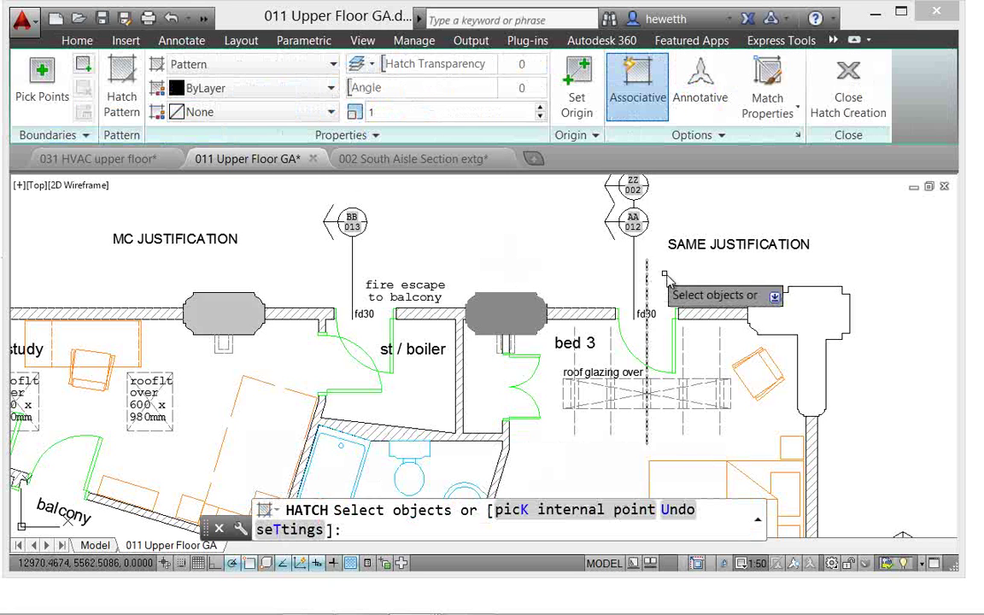
pyautogui.click(791, 296)
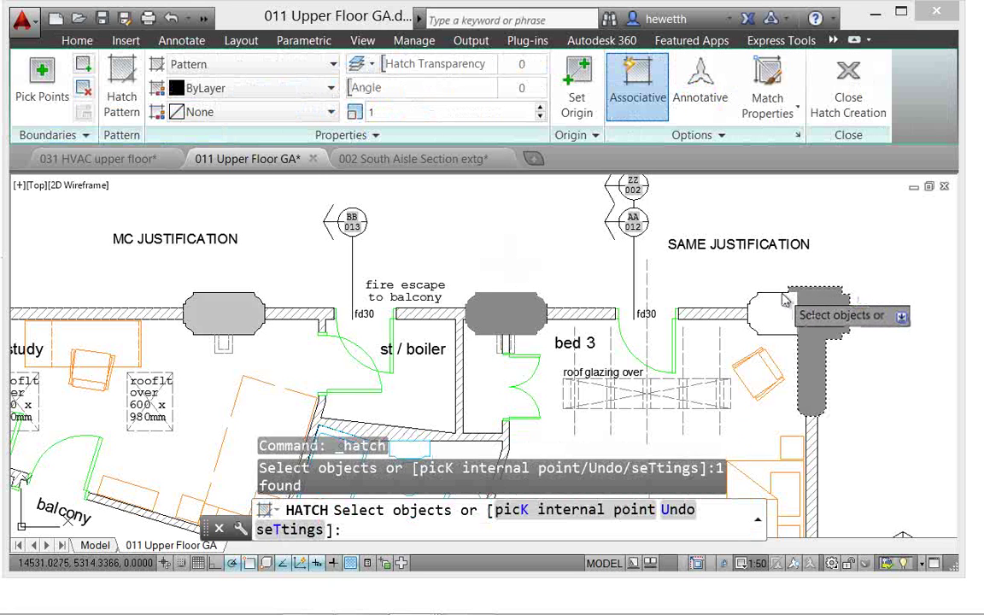
pyautogui.click(754, 295)
pyautogui.press('Return')
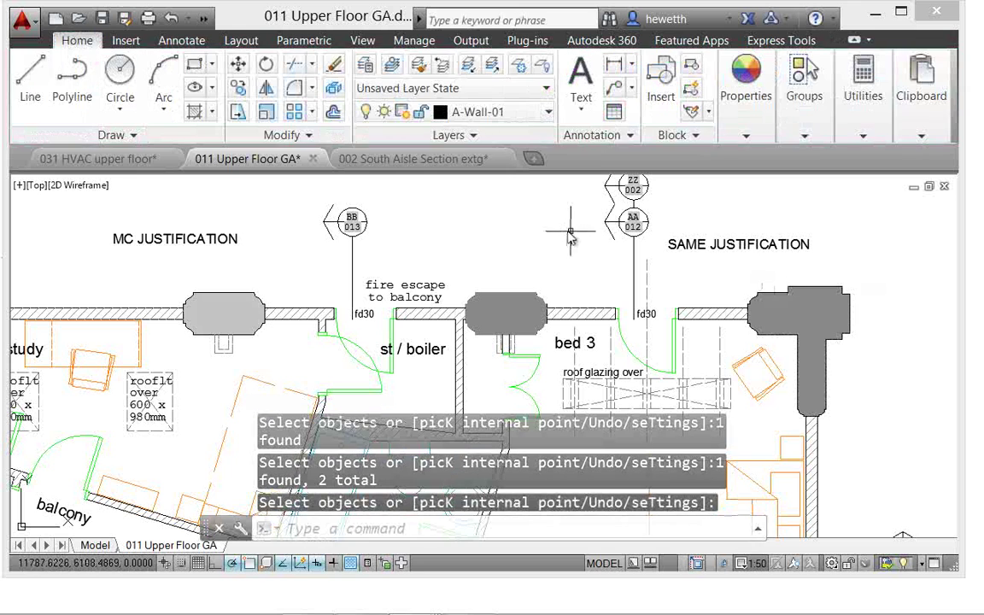
# In 002 South Aisle Section extg, activate the Window Detail viewport and open the Dimension Style Manager.
pyautogui.click(469, 164)
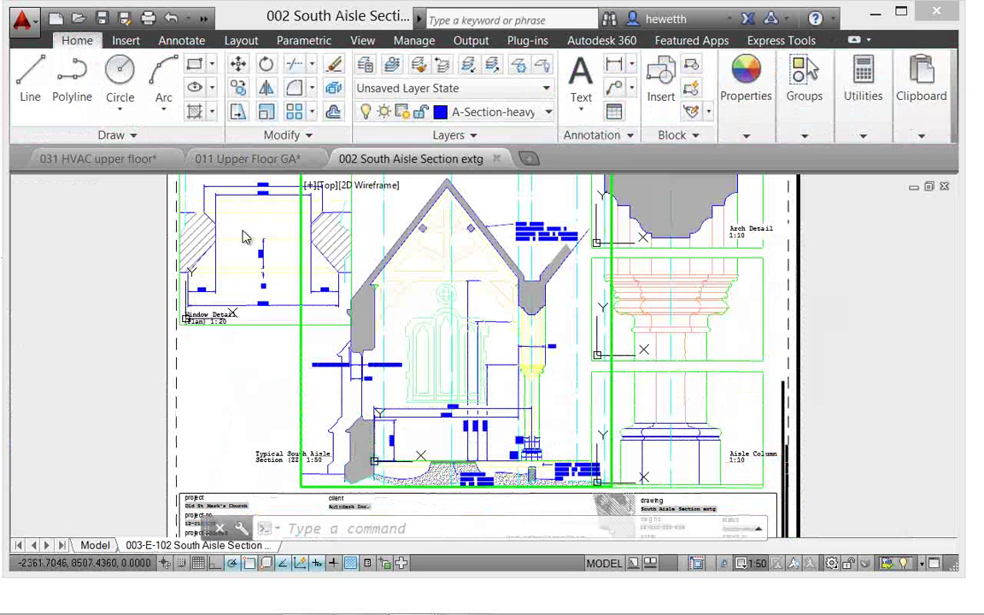
pyautogui.scroll(5, 250, 275)
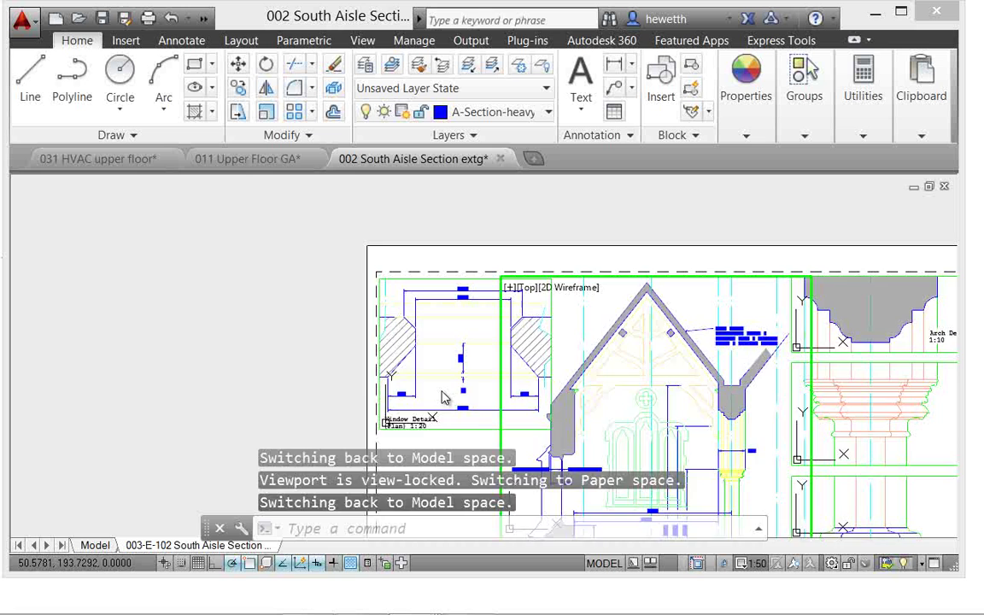
pyautogui.click(407, 385)
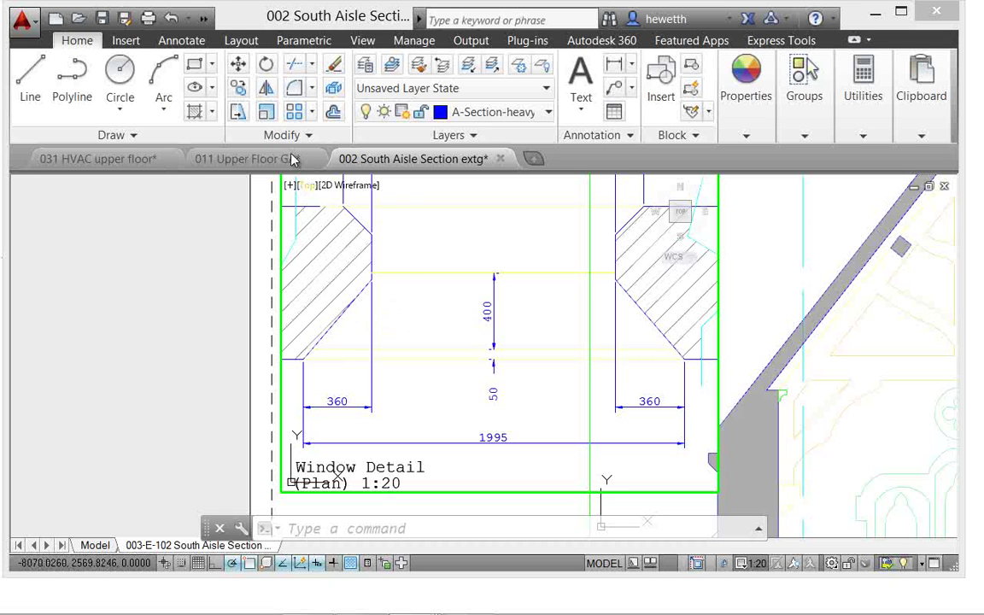
pyautogui.click(182, 41)
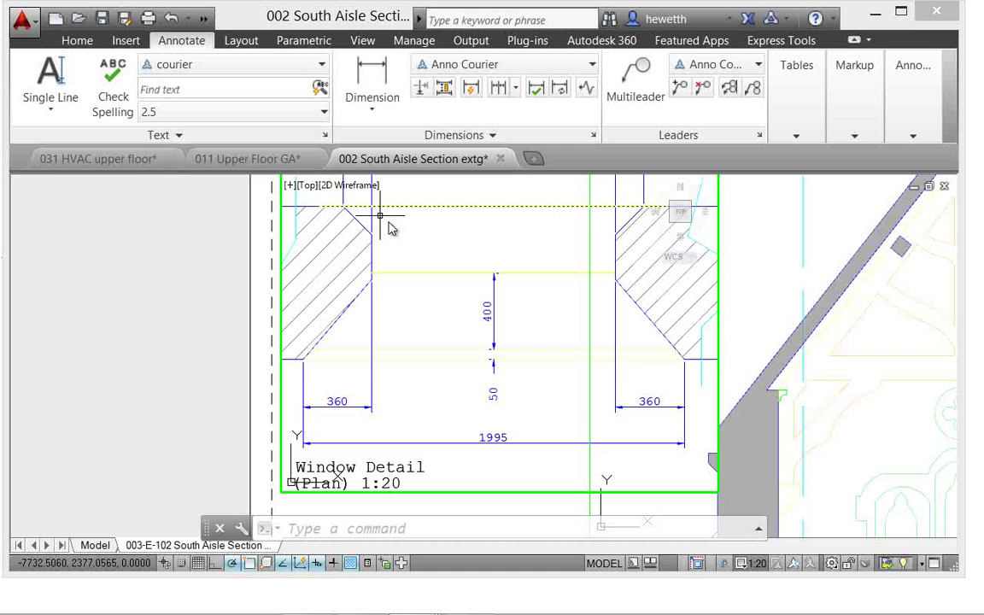
pyautogui.click(593, 137)
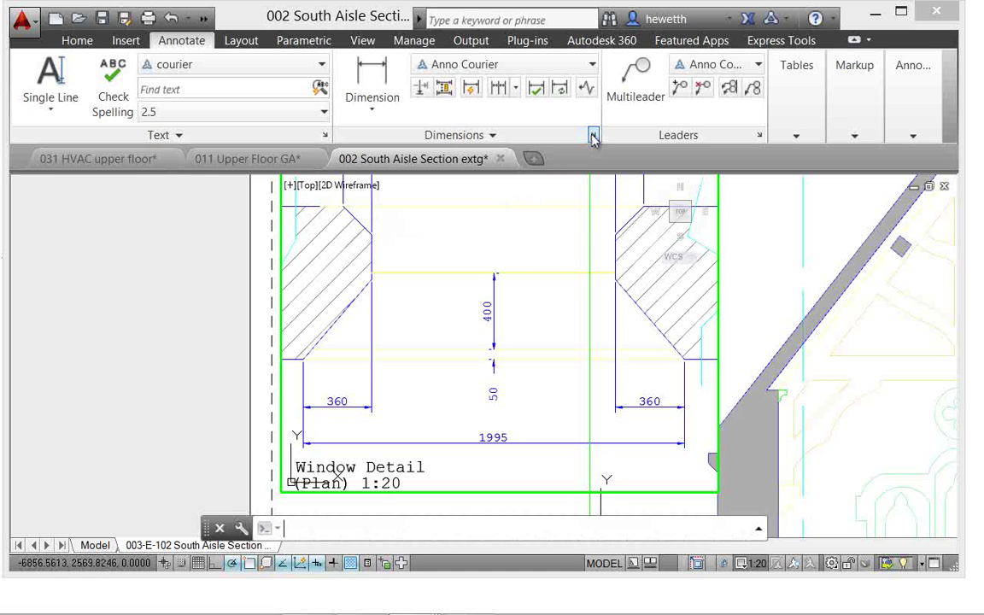
# Create Copy of Anno Courier with cyan dimension lines and text height 4, making it current.
pyautogui.moveTo(331, 214)
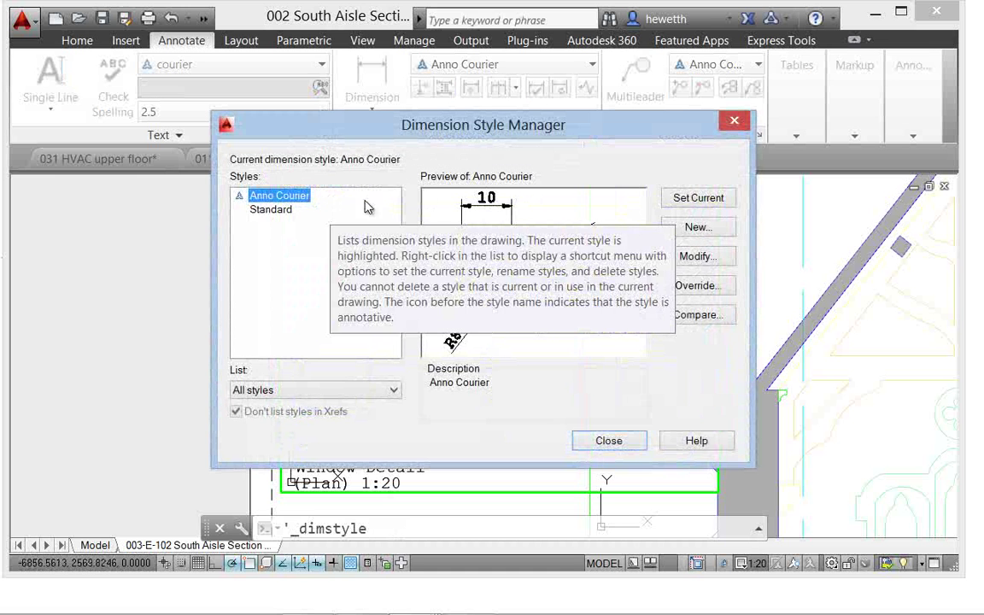
pyautogui.click(692, 227)
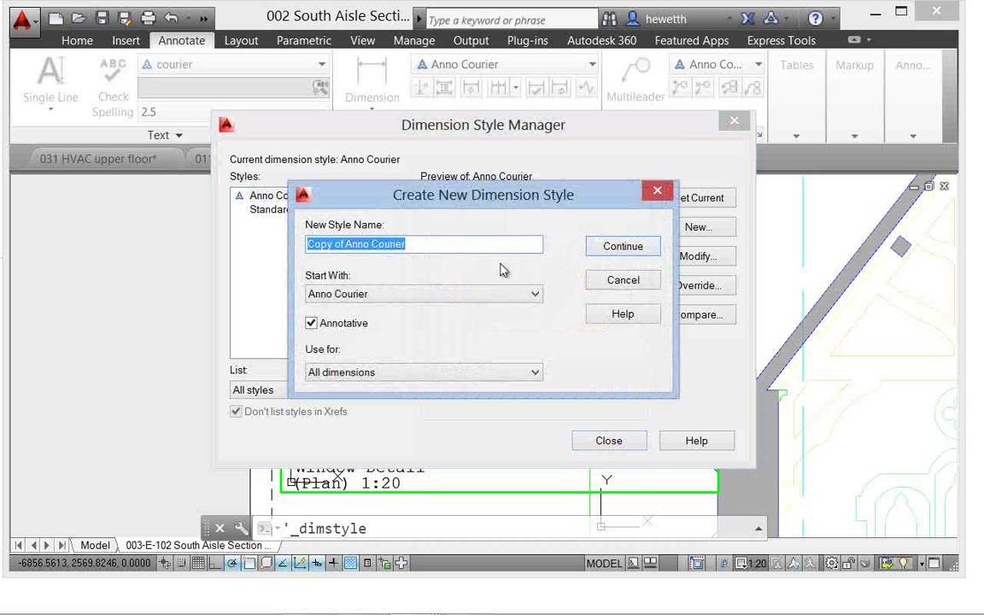
pyautogui.click(601, 250)
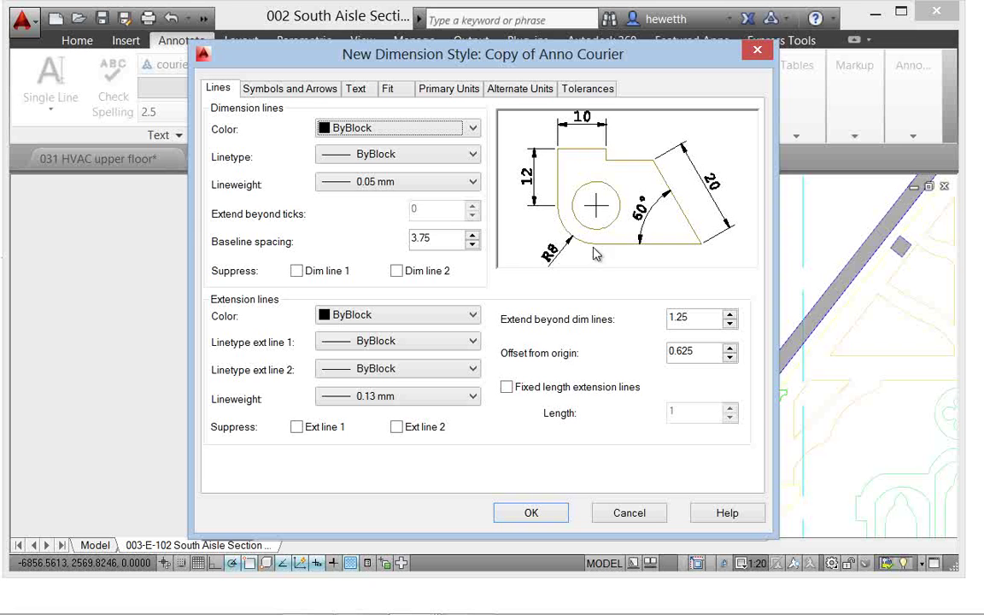
pyautogui.click(364, 128)
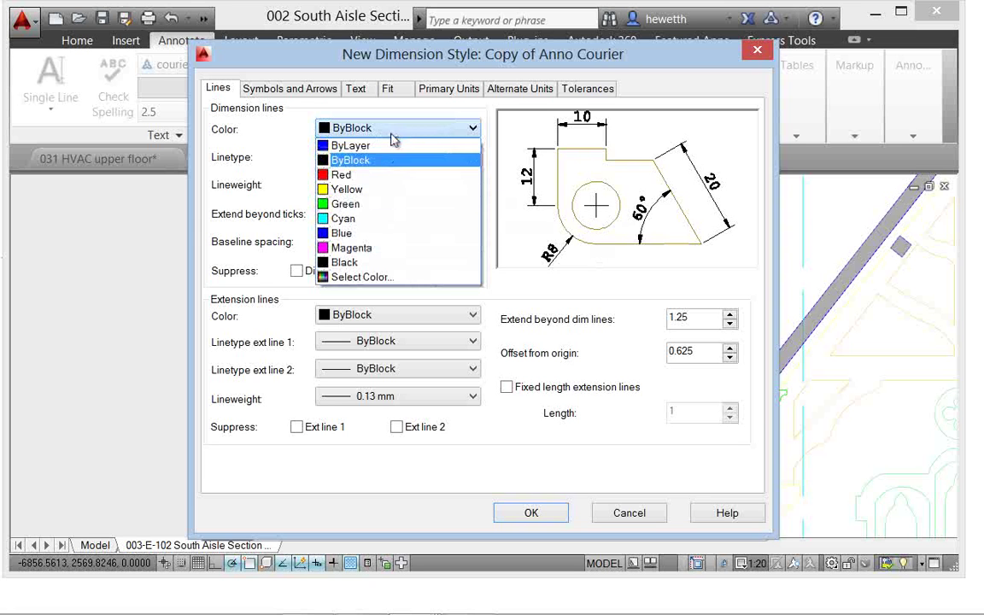
pyautogui.click(372, 219)
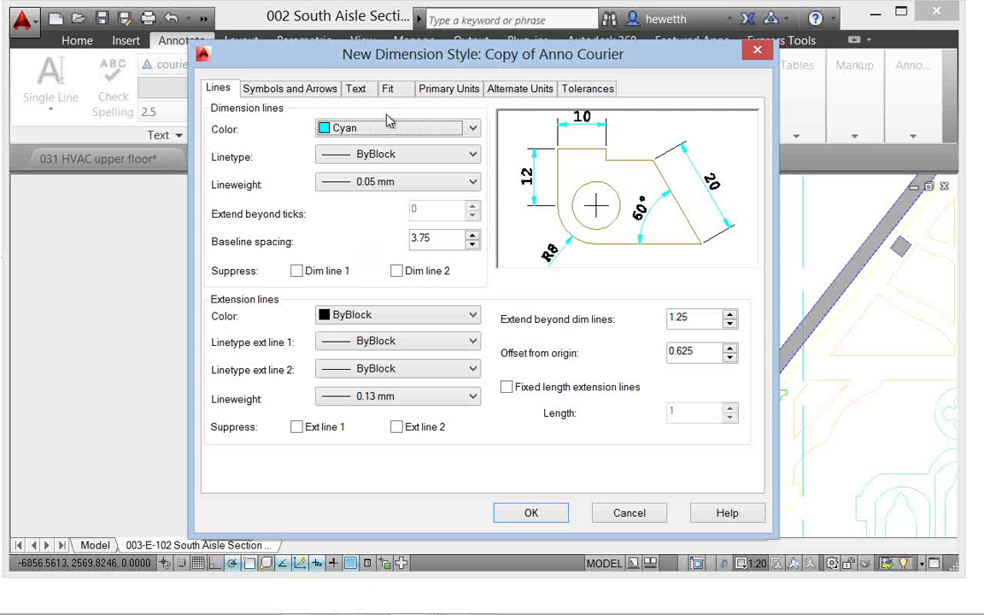
pyautogui.click(355, 88)
pyautogui.doubleClick(448, 223)
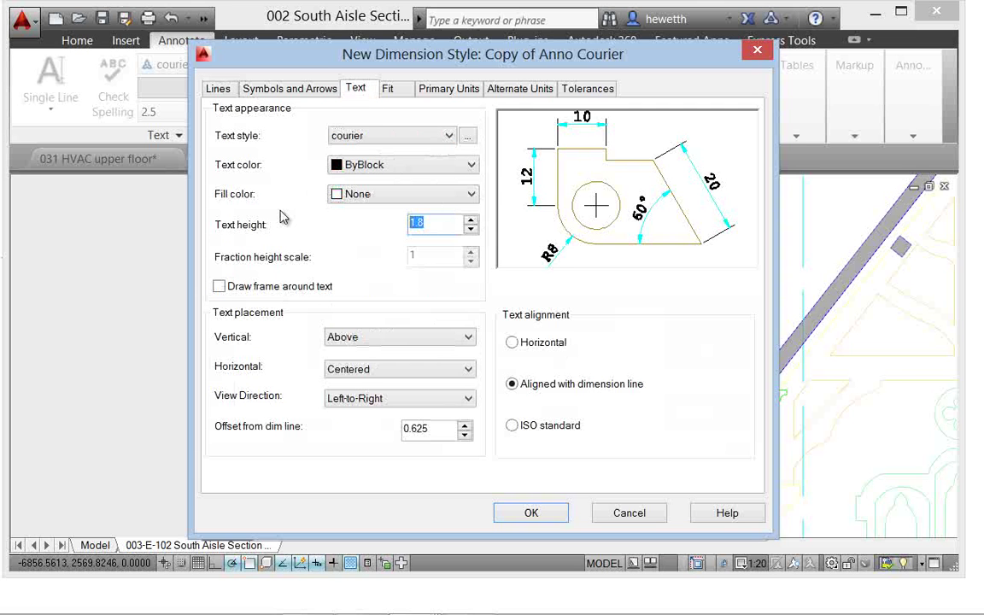
pyautogui.write('4')
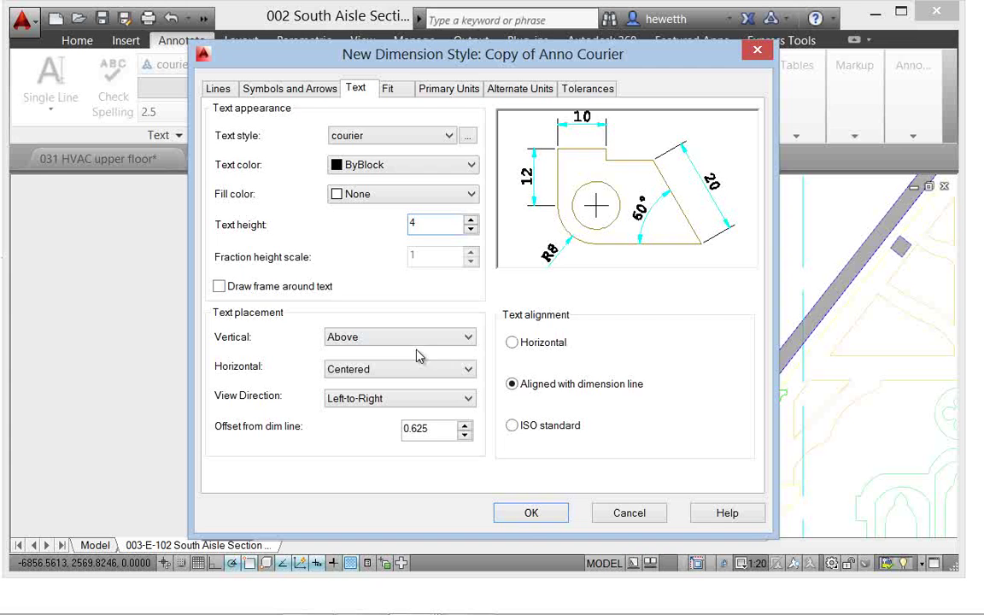
pyautogui.click(524, 514)
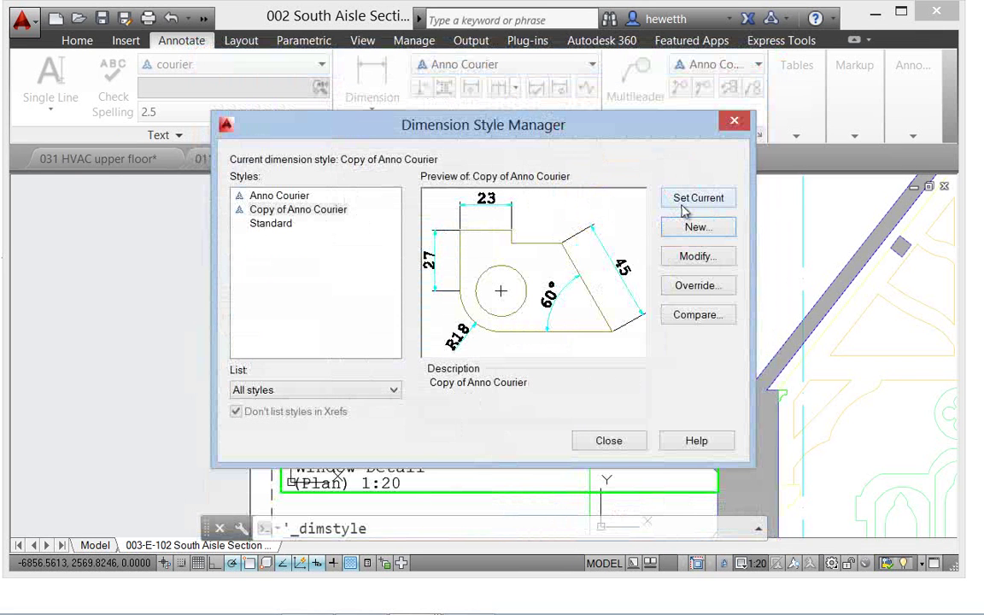
pyautogui.click(608, 441)
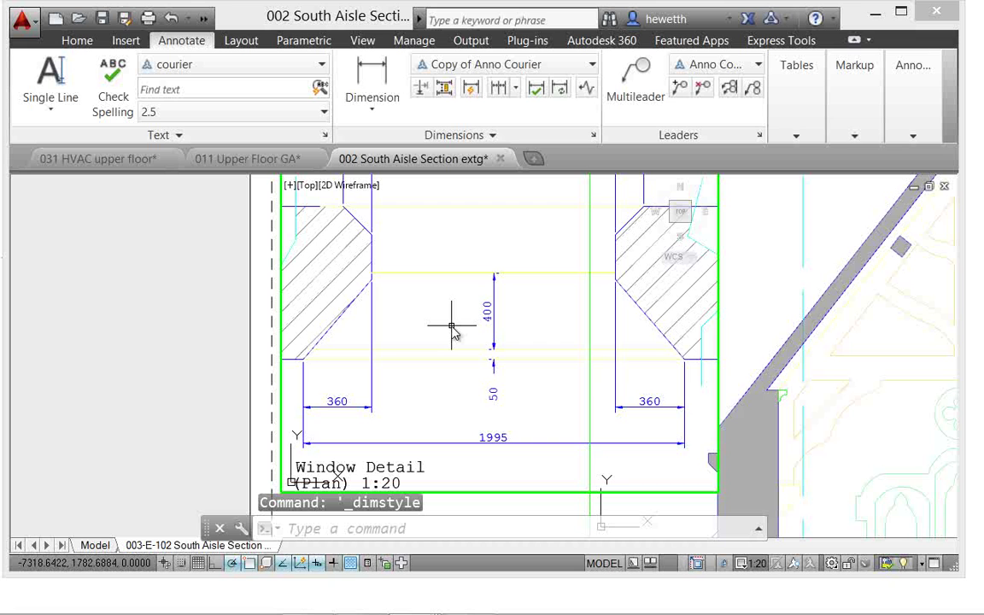
# Set DIMCONTINUEMODE to 0.
pyautogui.write('DI')
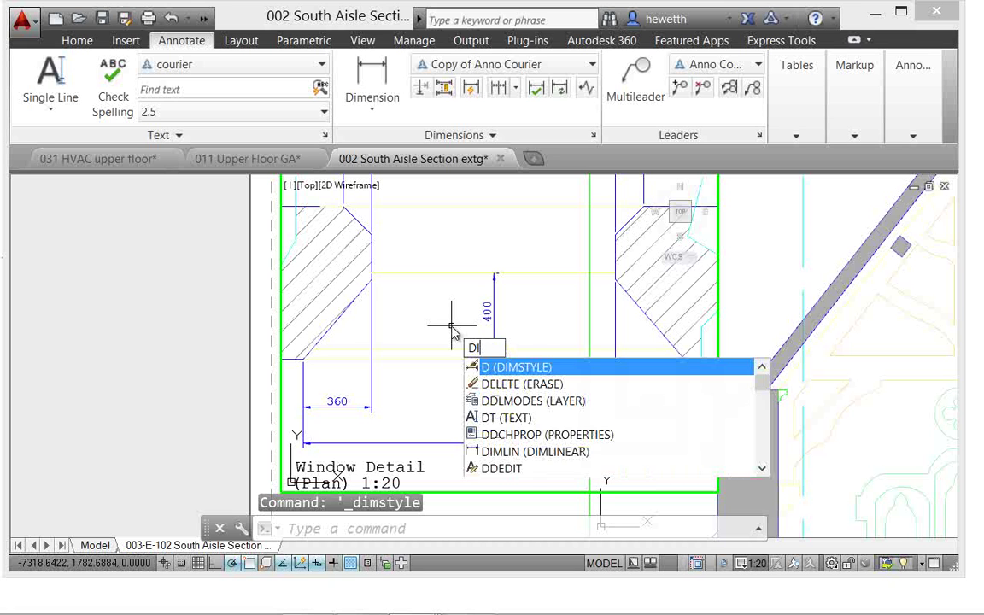
pyautogui.write('MCON')
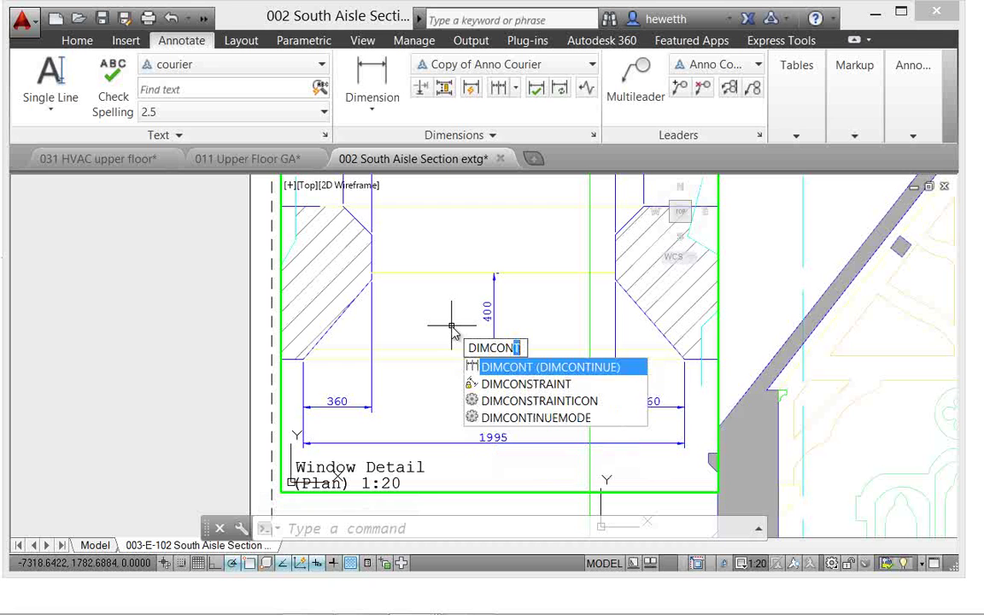
pyautogui.press('Down')
pyautogui.press('Down')
pyautogui.press('Down')
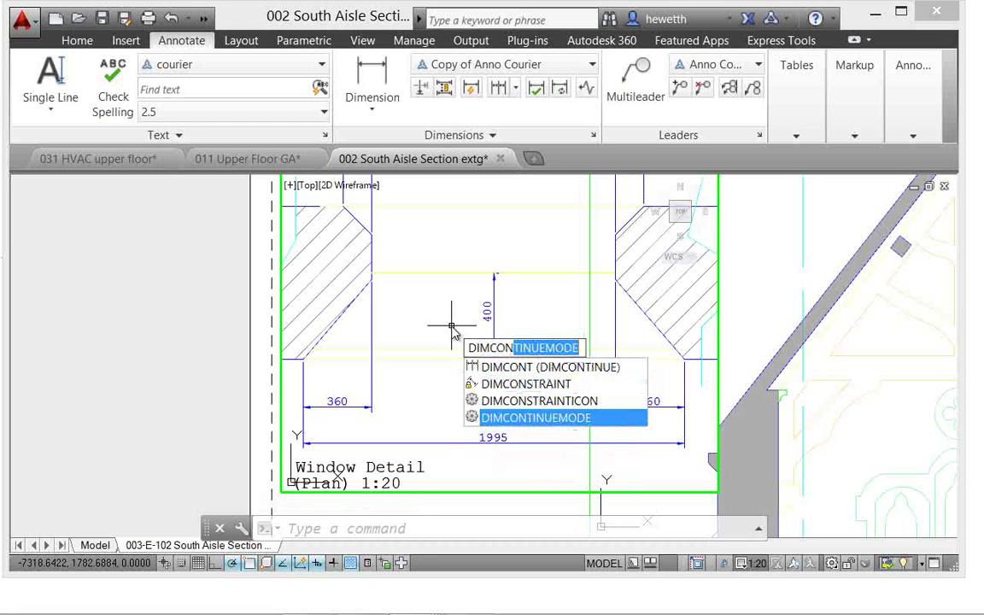
pyautogui.press('Return')
pyautogui.write('0')
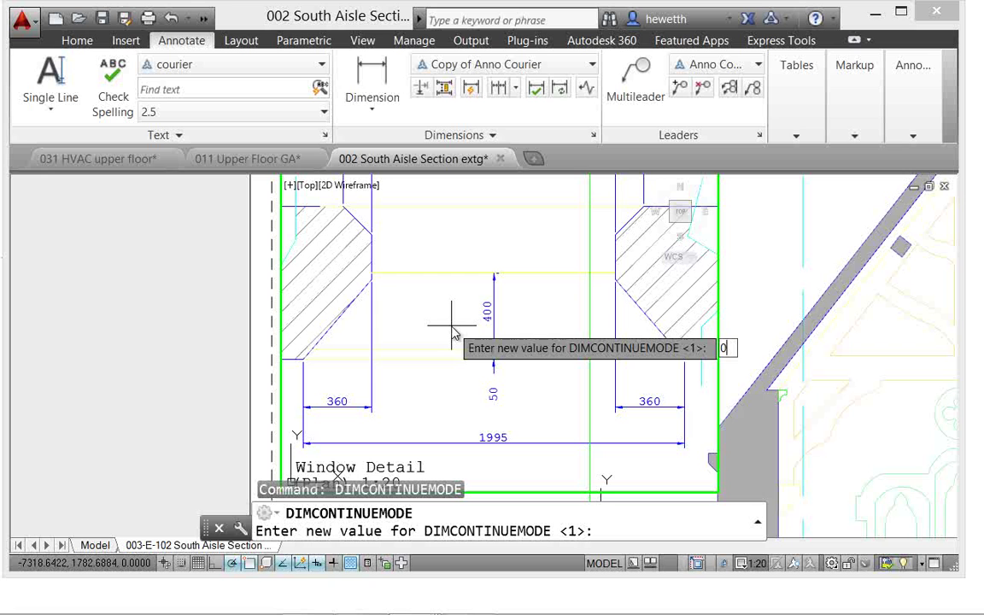
pyautogui.press('Return')
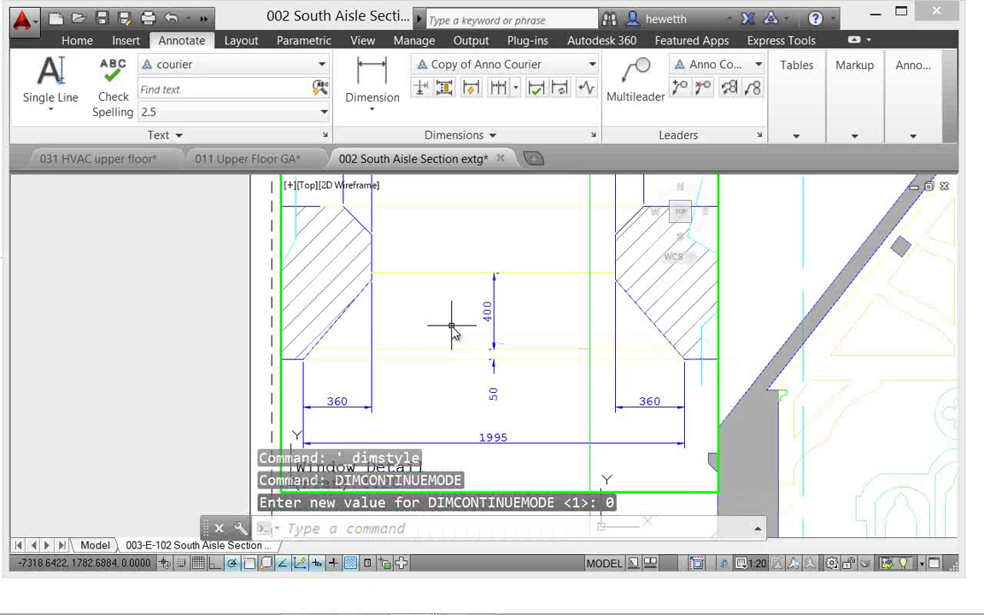
# Continue from the left 360 dimension to add a 1244 dimension in the current style.
pyautogui.click(516, 89)
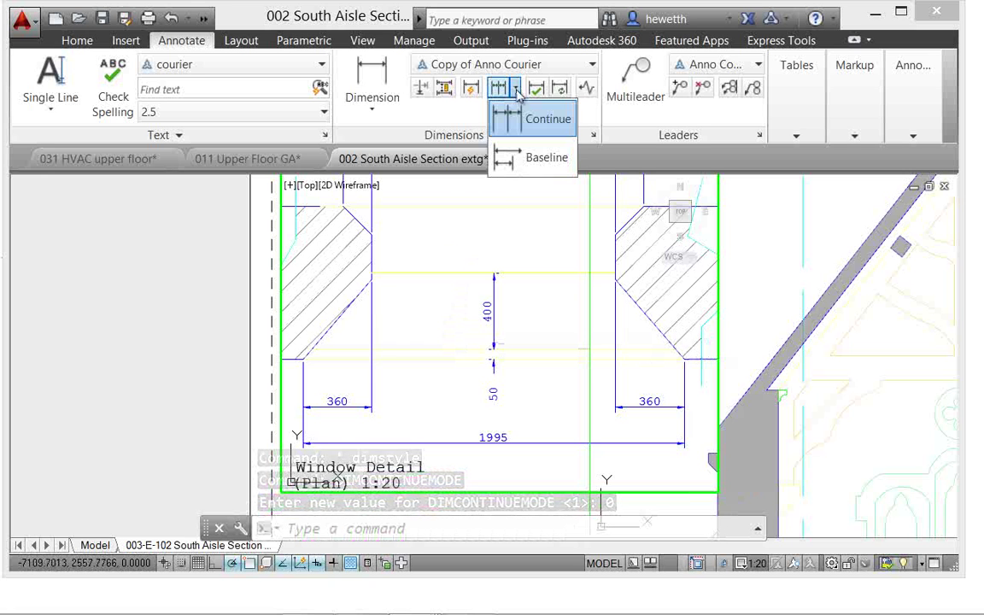
pyautogui.click(519, 120)
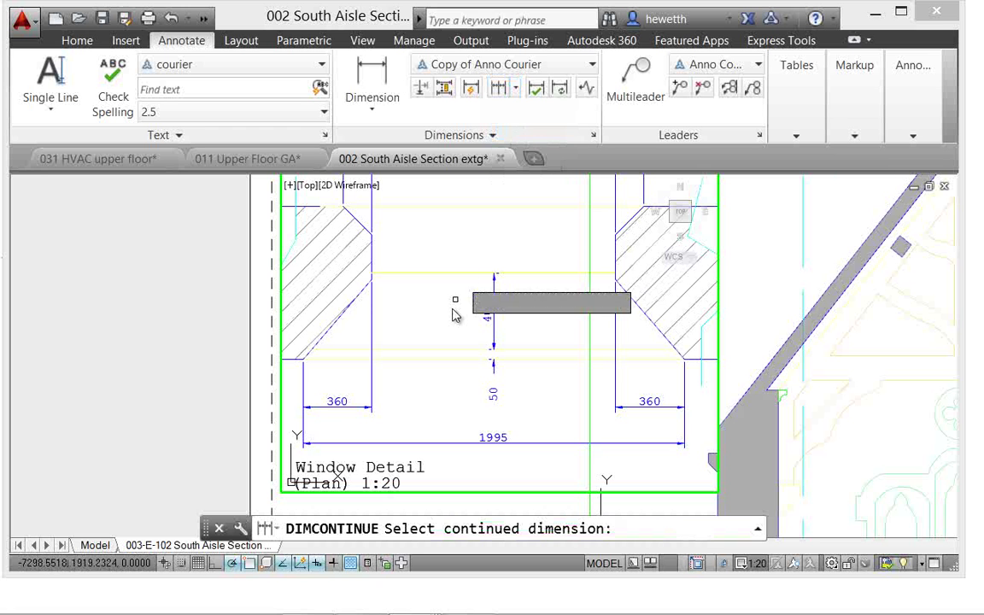
pyautogui.click(372, 388)
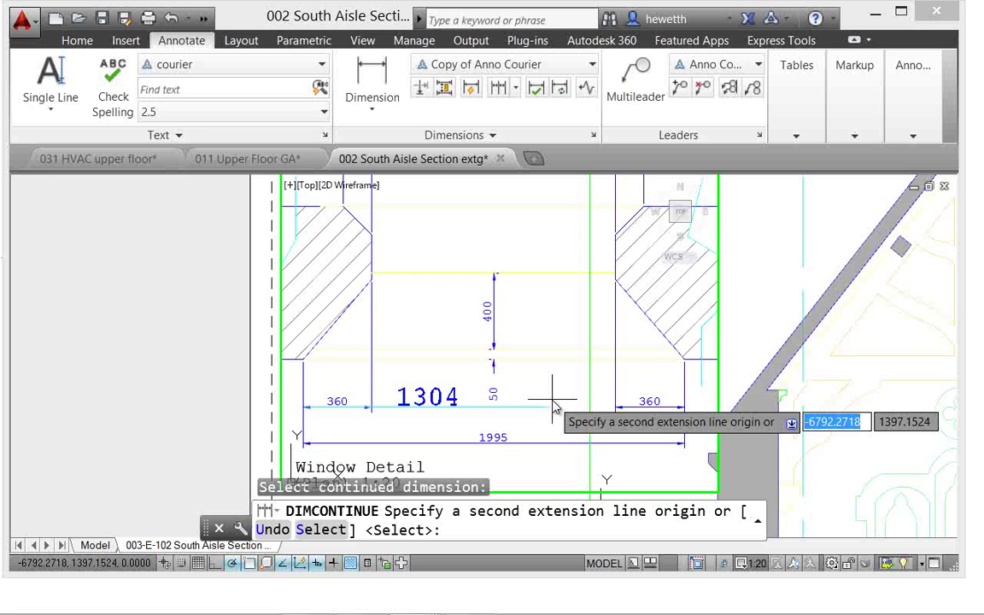
pyautogui.click(539, 405)
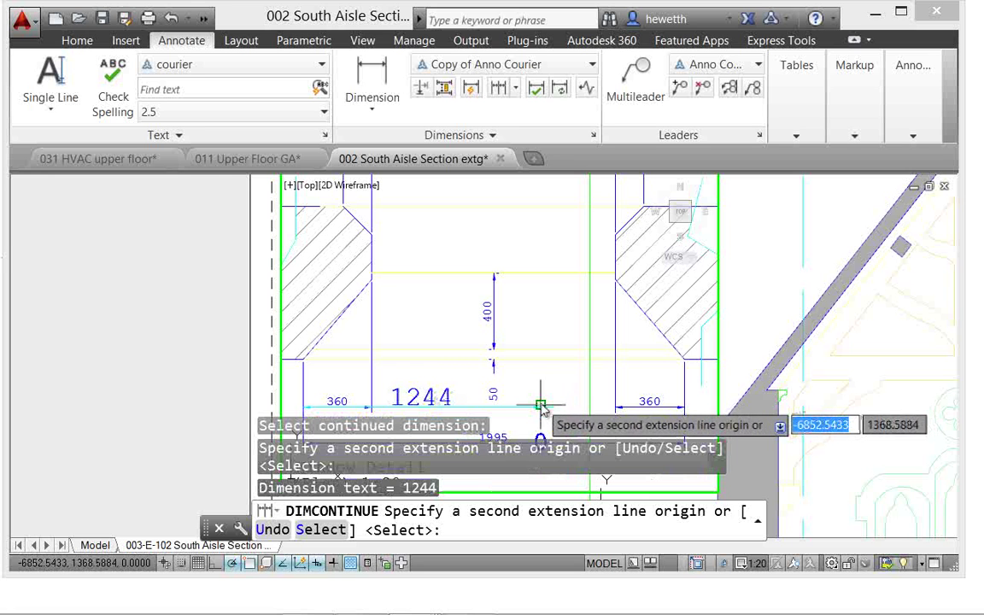
pyautogui.press('Return')
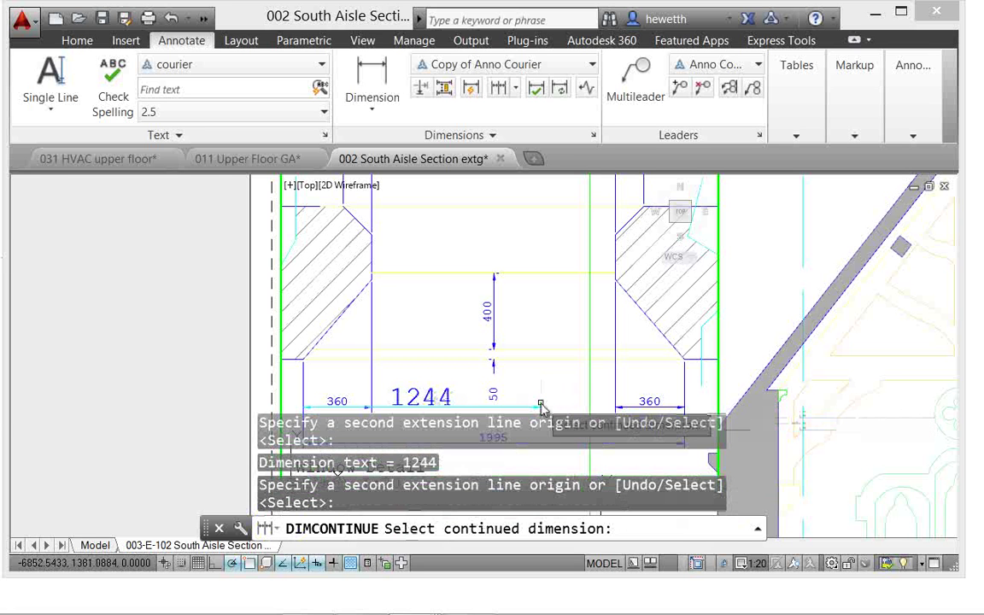
pyautogui.press('Return')
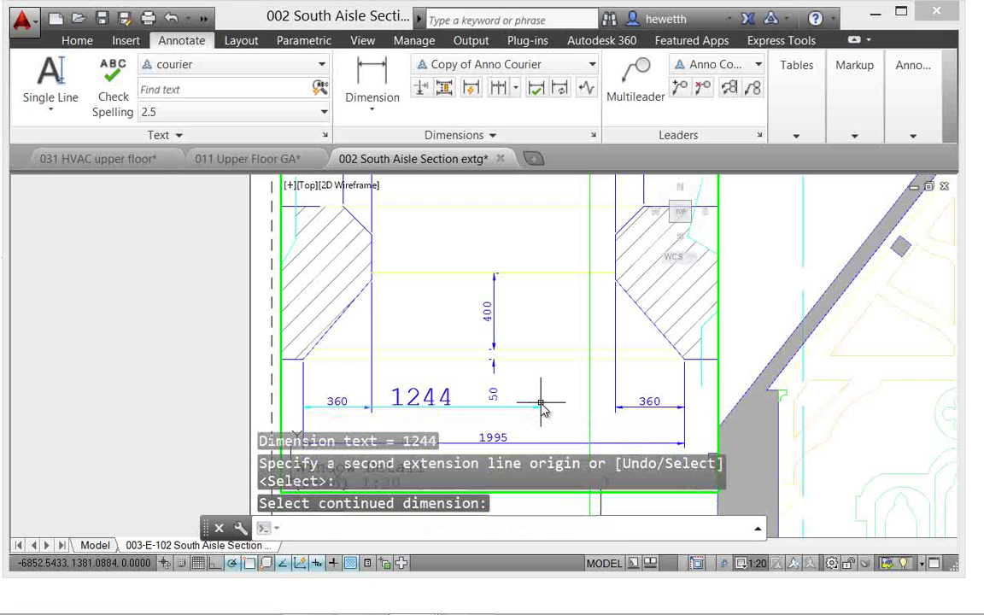
# Erase the 1244 continued dimension.
pyautogui.click(427, 395)
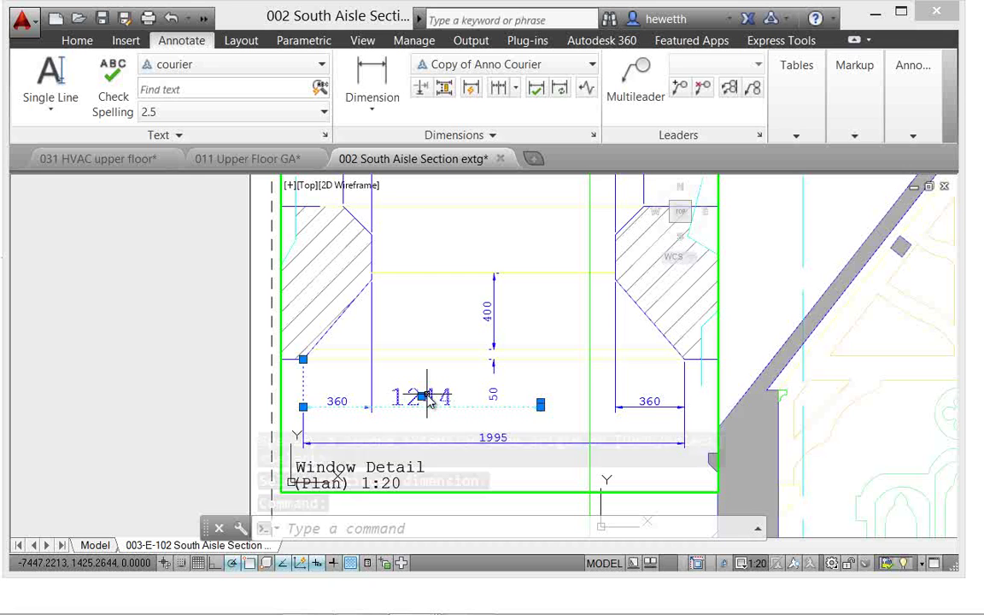
pyautogui.write('E')
pyautogui.press('Return')
# Set DIMCONTINUEMODE to 1.
pyautogui.write('D')
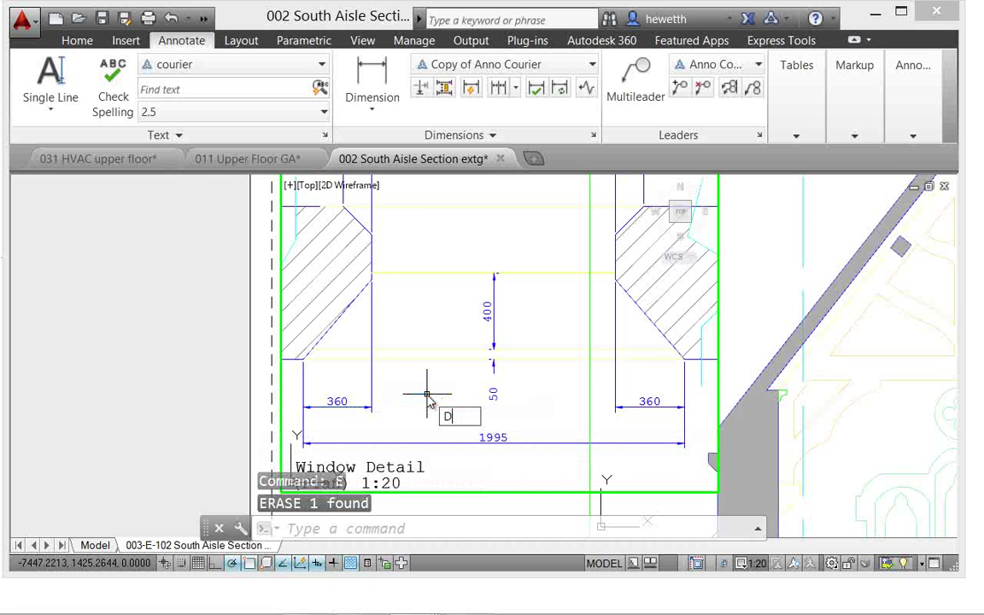
pyautogui.write('IMCON')
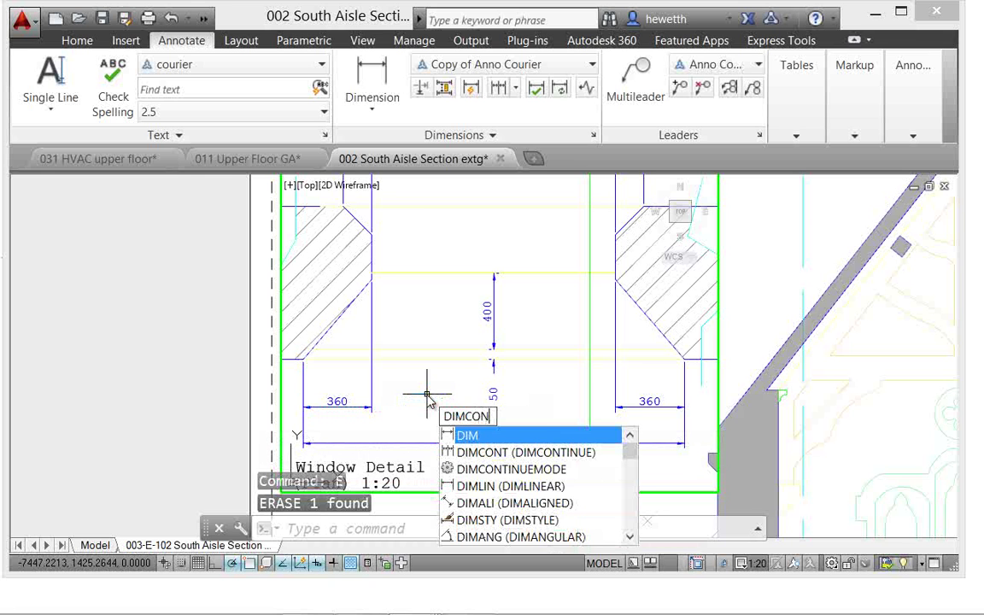
pyautogui.press('Down')
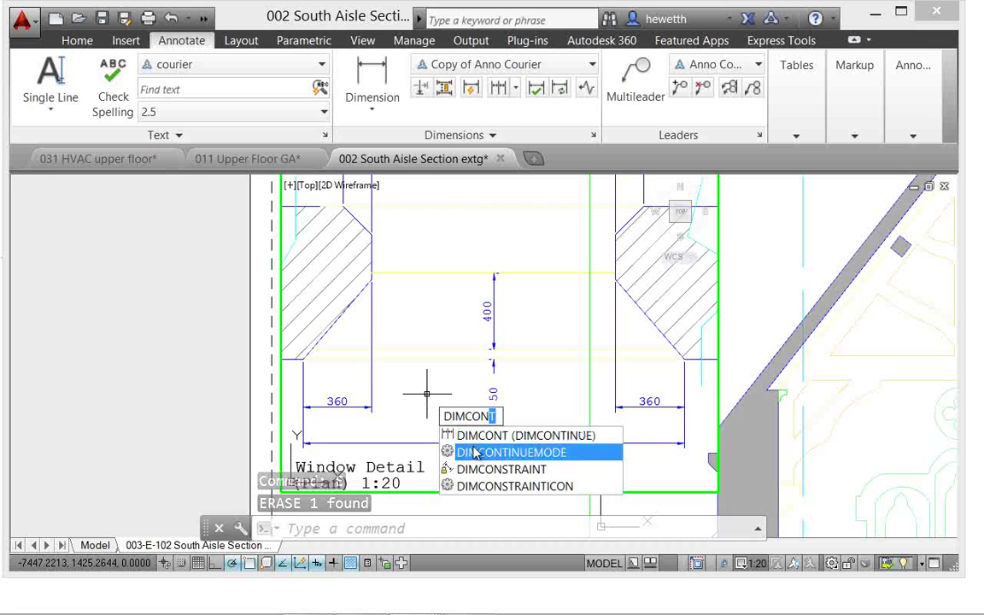
pyautogui.click(476, 452)
pyautogui.write('1')
pyautogui.press('Return')
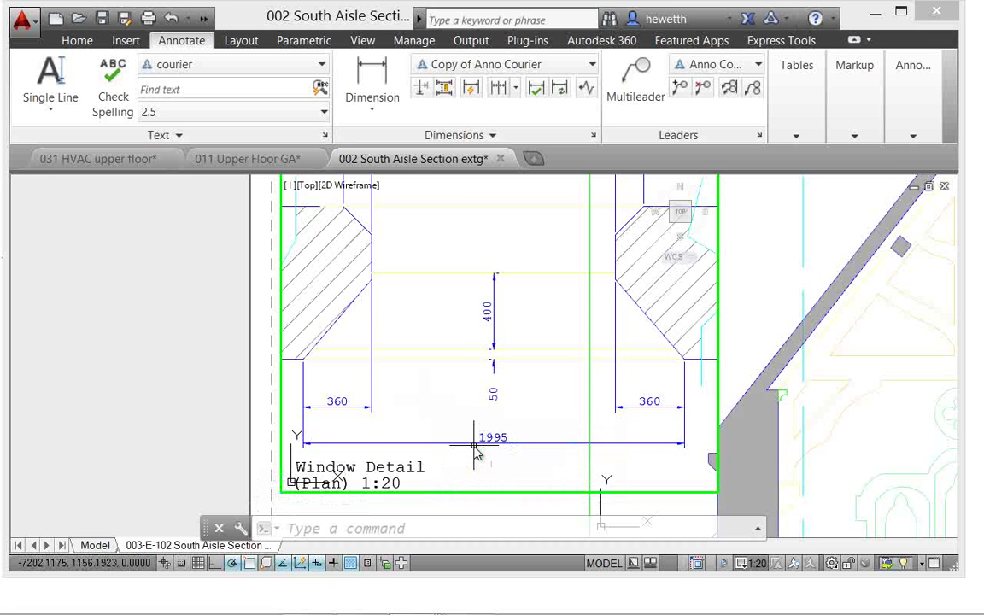
# Continue from the left 360 dimension to add a 1191 dimension matching its style.
pyautogui.click(515, 90)
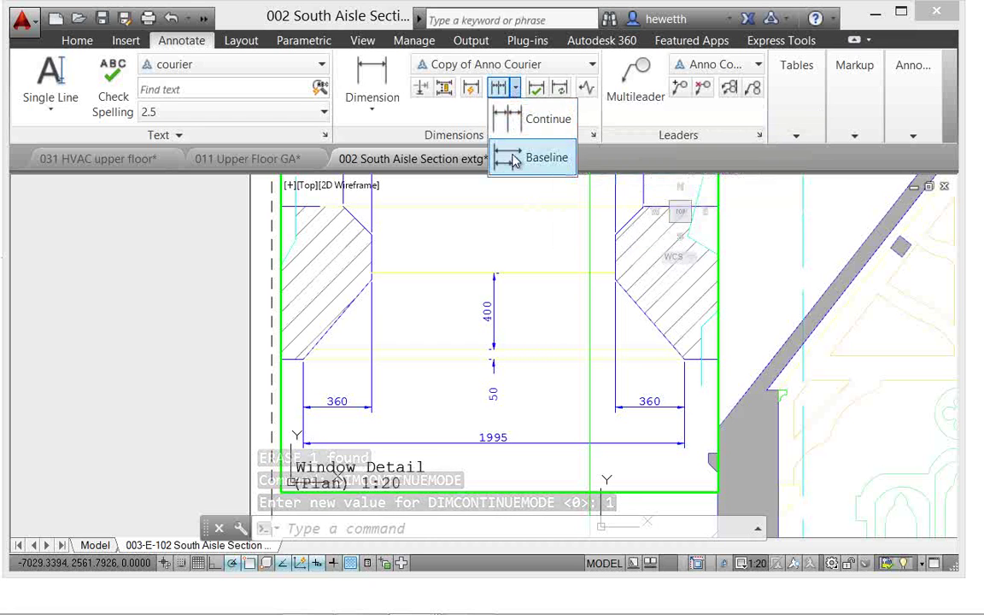
pyautogui.click(538, 120)
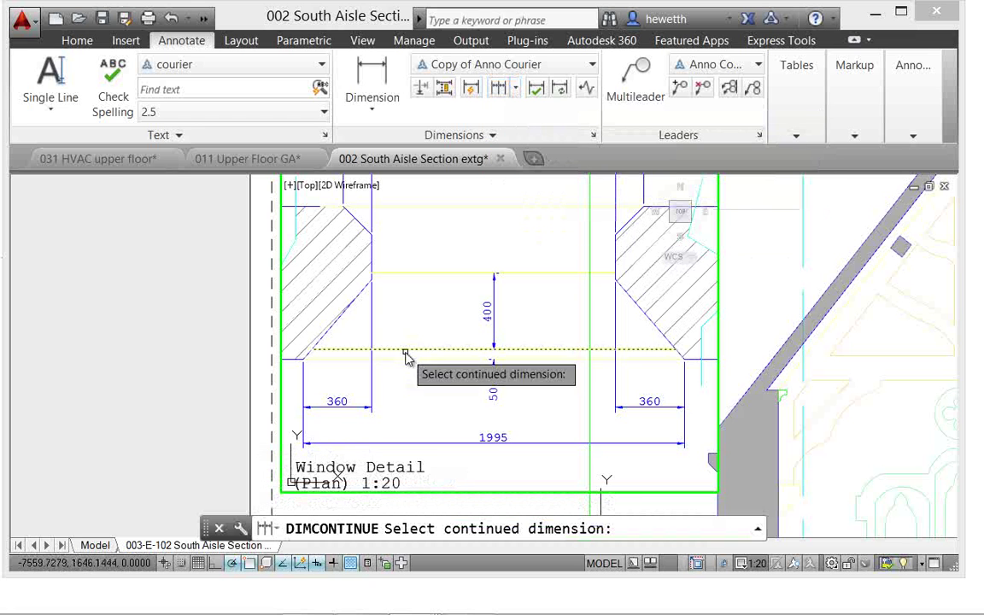
pyautogui.click(372, 383)
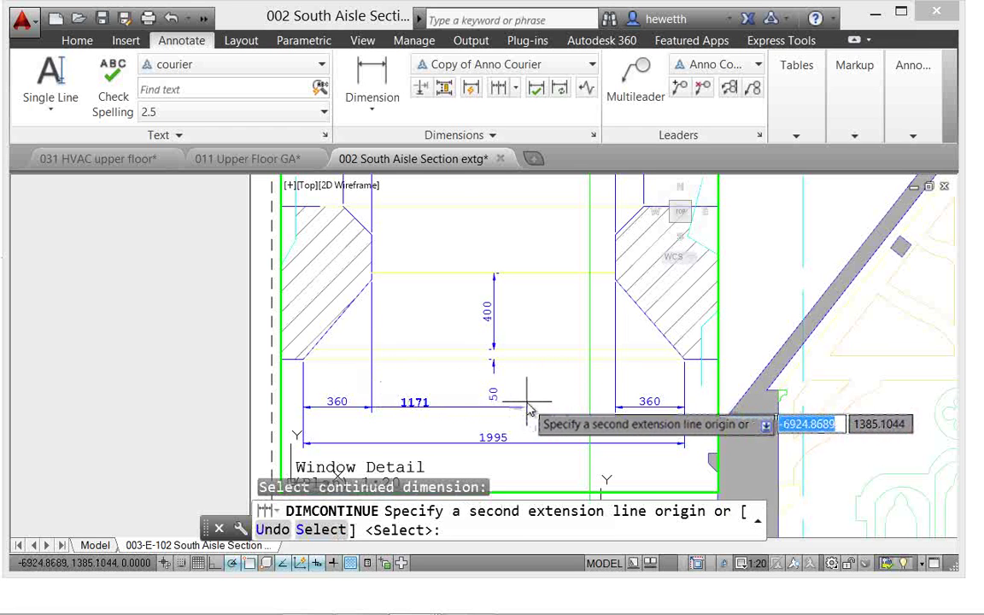
pyautogui.click(530, 399)
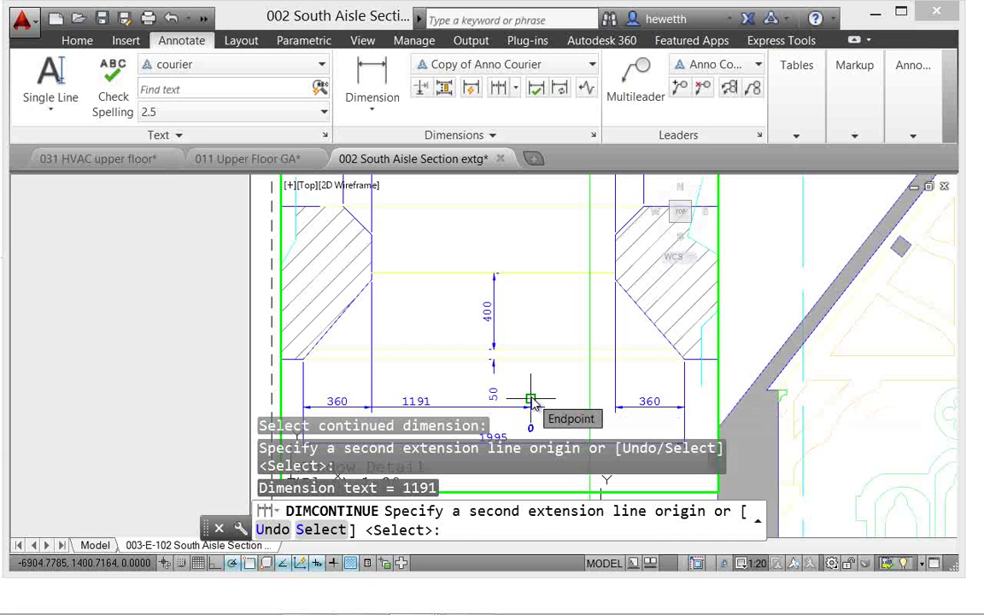
pyautogui.press('Return')
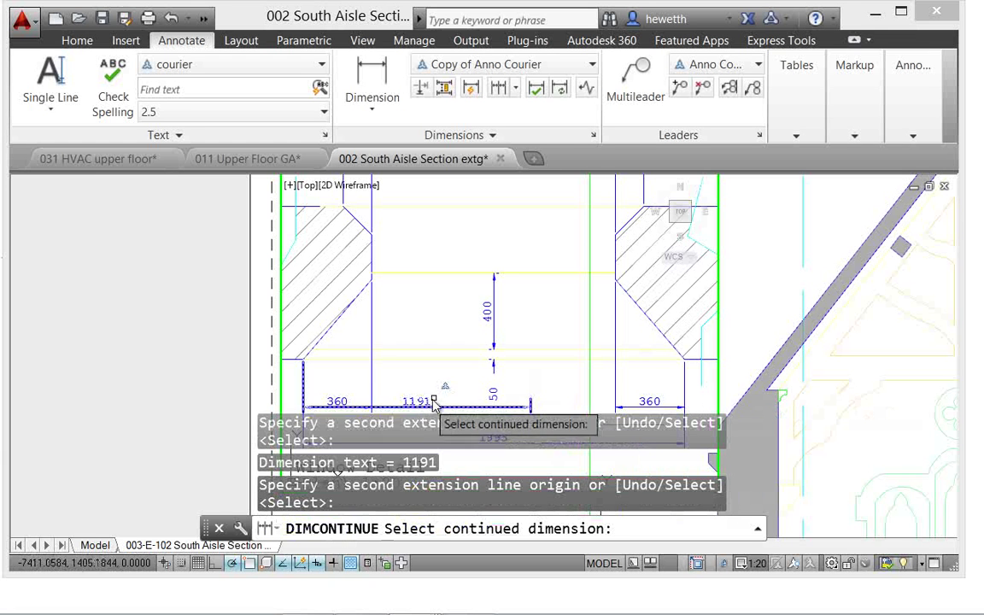
pyautogui.press('Return')
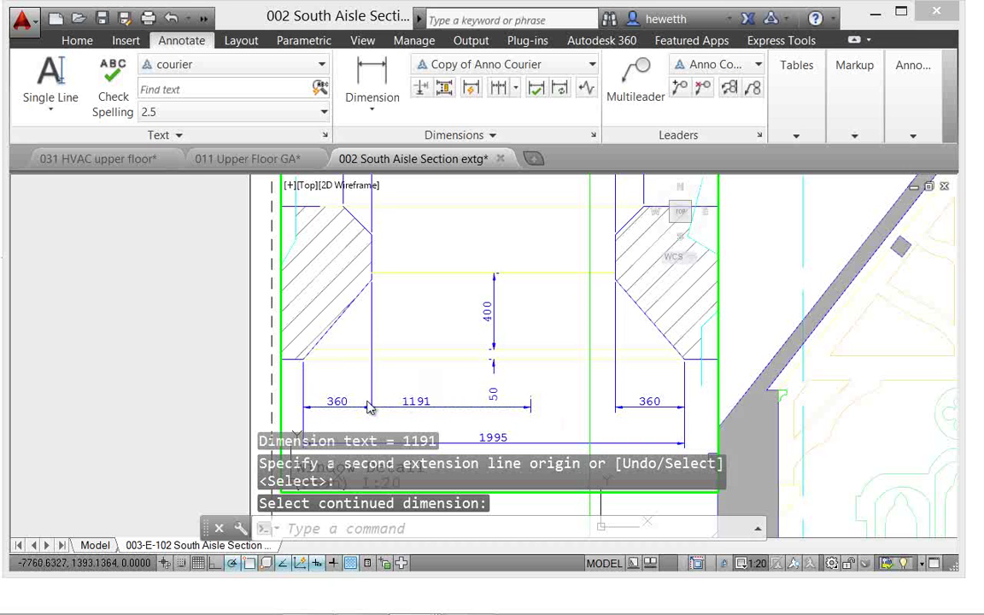